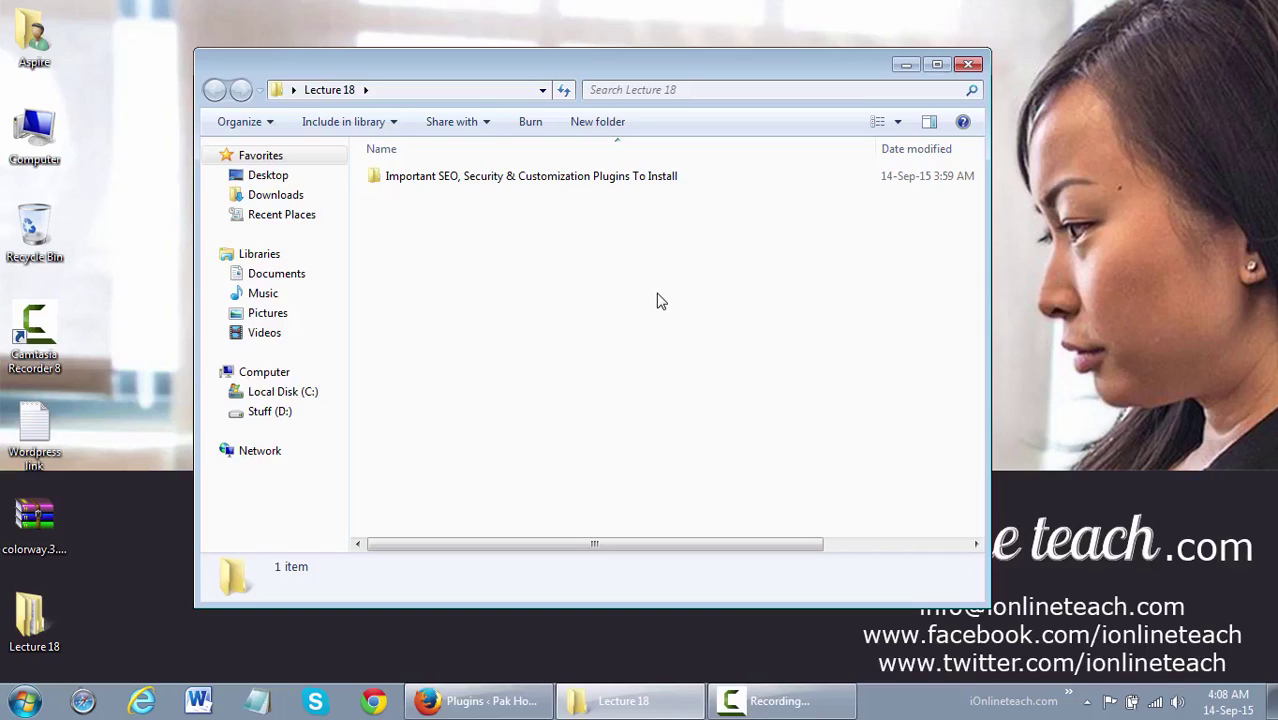
Open the important-wordpress-plugins-to-install text file from the Important SEO, Security & Customization Plugins To Install folder
{"action": "left_click", "coordinate": [463, 180]}
{"action": "double_click", "coordinate": [464, 177]}
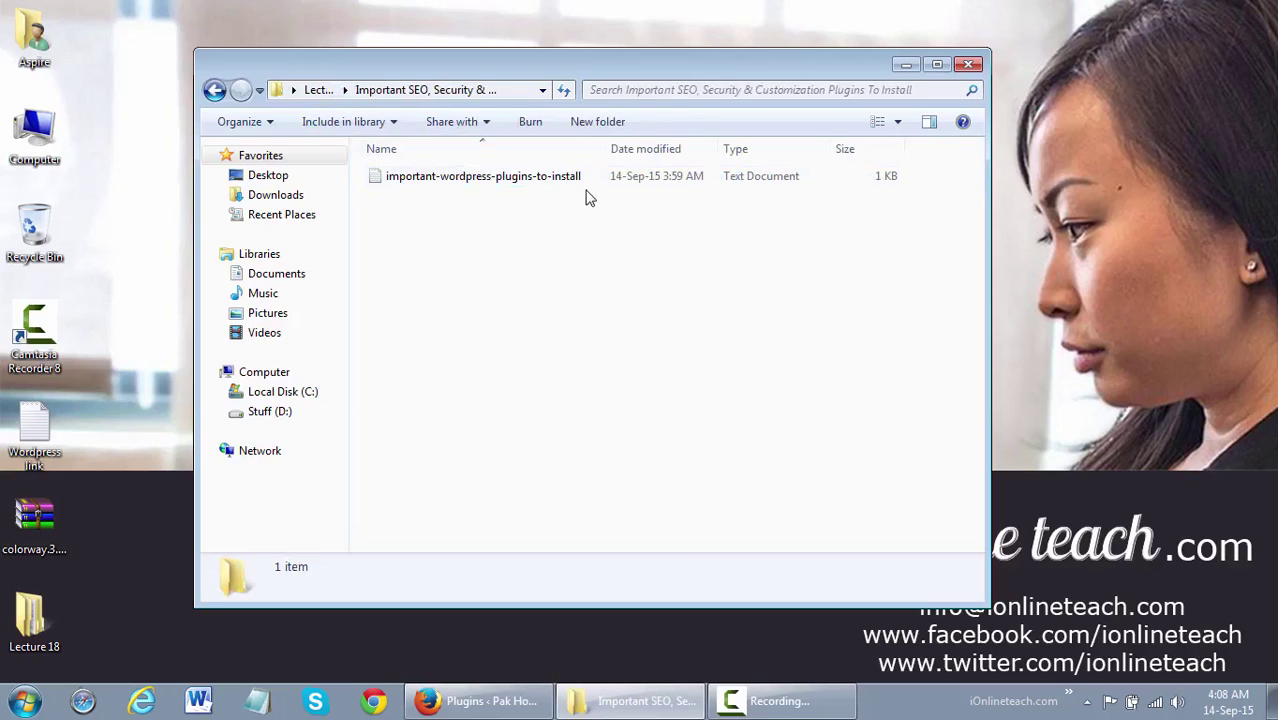
{"action": "double_click", "coordinate": [504, 181]}
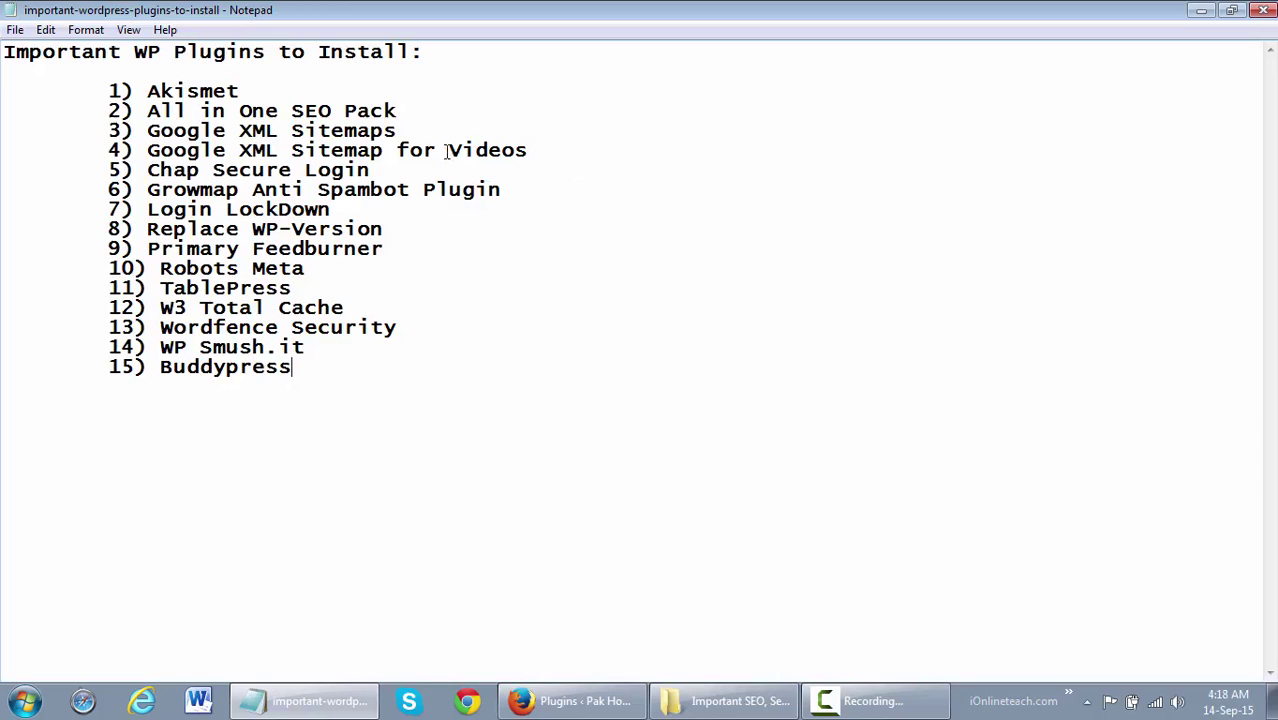
Copy "All in One SEO Pack" from the plugin list and search for it among new plugins in the WordPress admin in Firefox
{"action": "left_click_drag", "start_coordinate": [172, 90], "coordinate": [152, 111]}
{"action": "key", "text": "ctrl+c"}
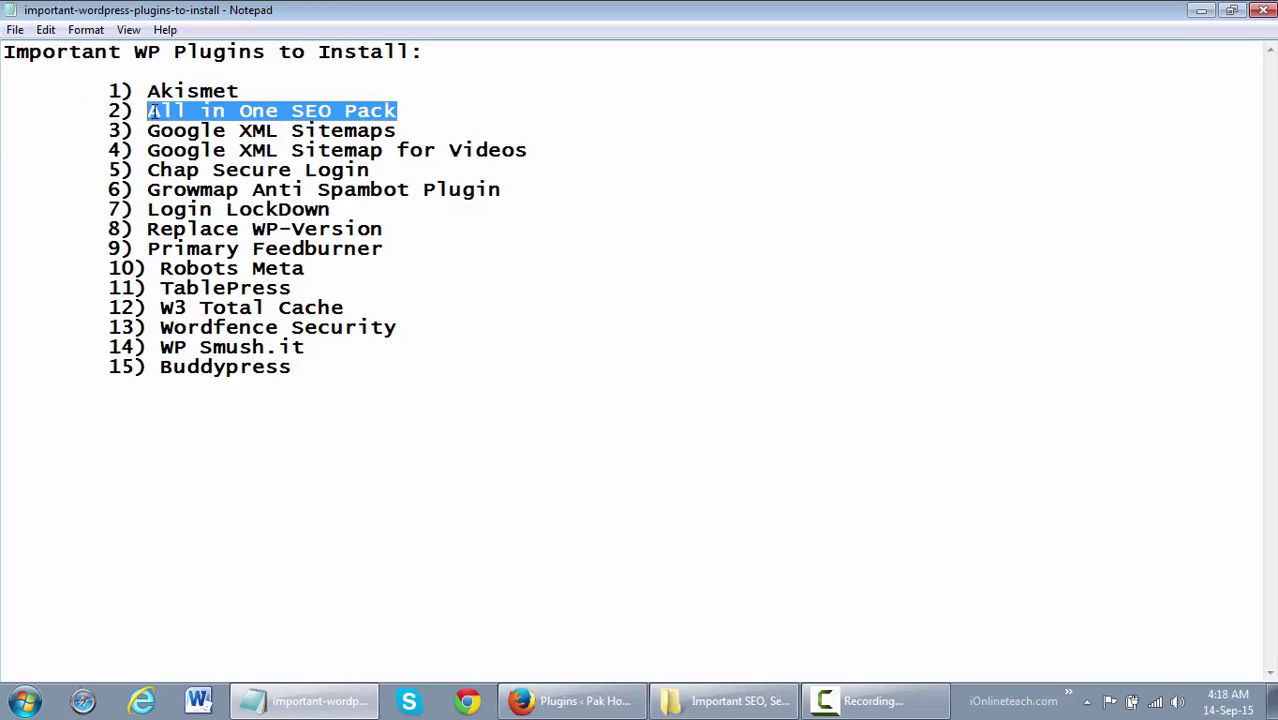
{"action": "left_click", "coordinate": [597, 703]}
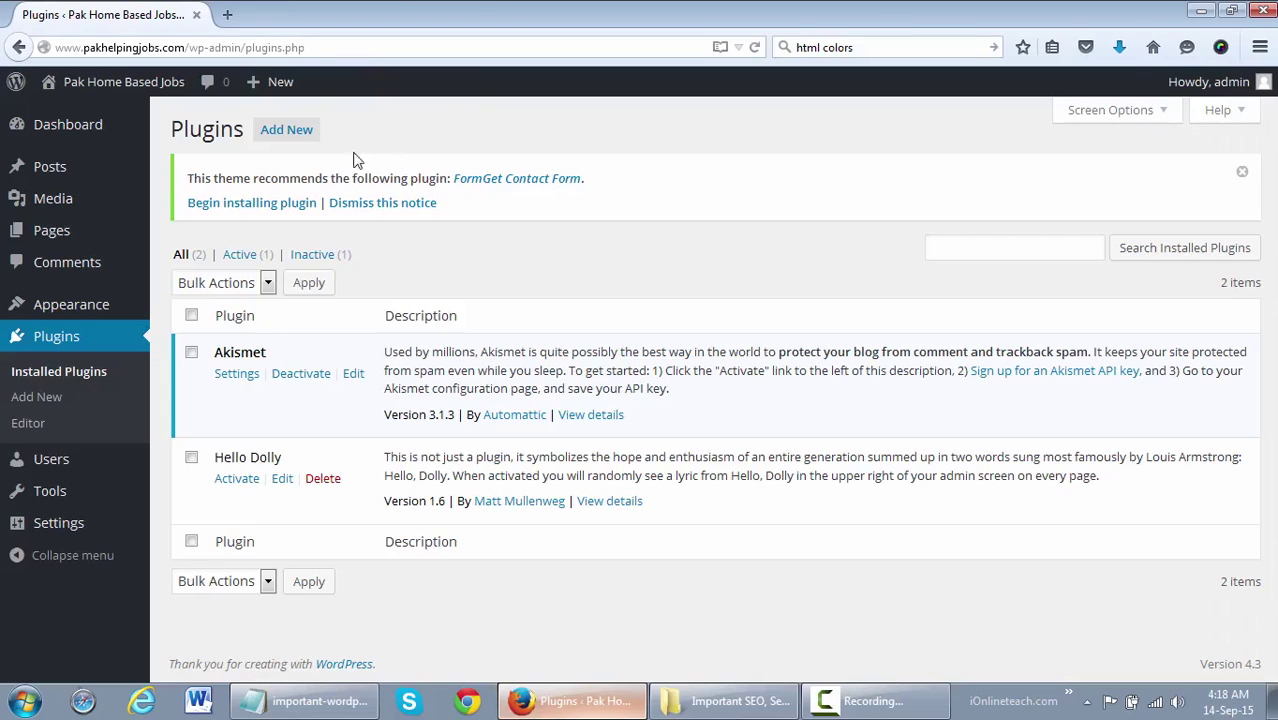
{"action": "left_click", "coordinate": [305, 145]}
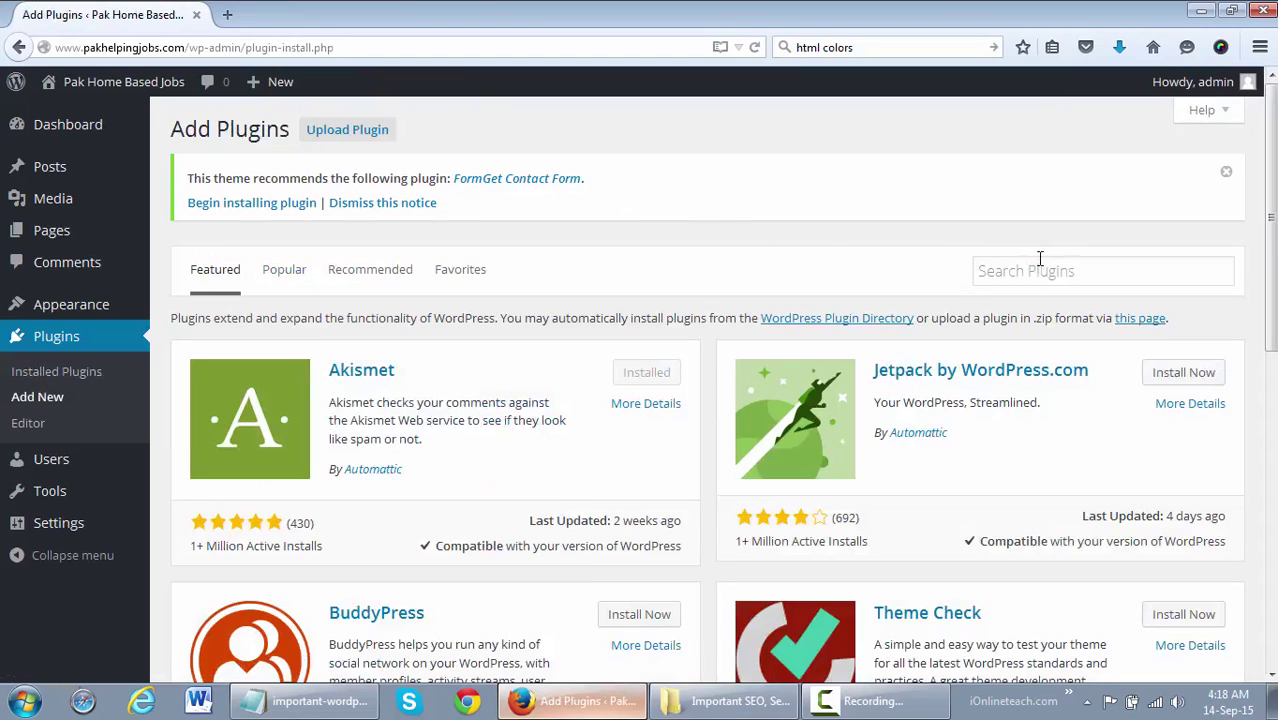
{"action": "left_click", "coordinate": [1040, 263]}
{"action": "key", "text": "ctrl+v"}
{"action": "key", "text": "Return"}
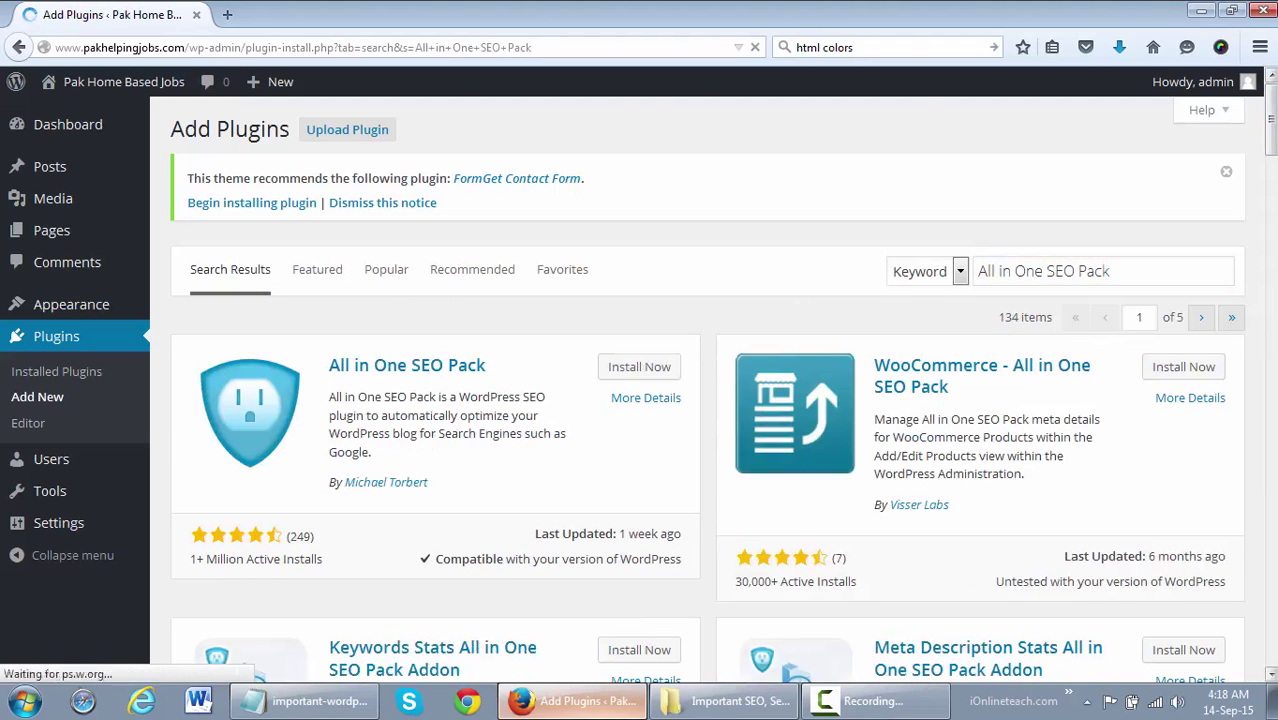
Examine the plugin search results and the All in One SEO Pack entry's description, rating, install count and compatibility
{"action": "scroll", "coordinate": [707, 390], "scroll_direction": "down", "scroll_amount": 5}
{"action": "scroll", "coordinate": [707, 390], "scroll_direction": "up", "scroll_amount": 3}
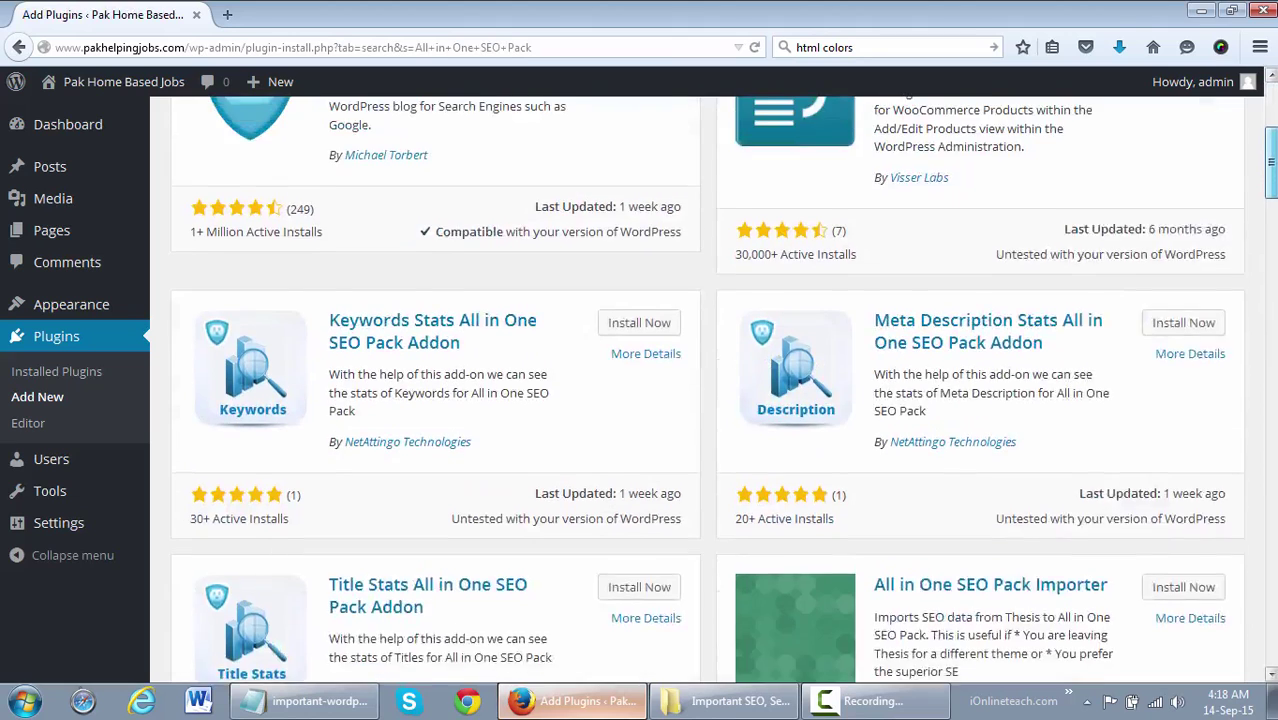
{"action": "scroll", "coordinate": [686, 293], "scroll_direction": "up", "scroll_amount": 1}
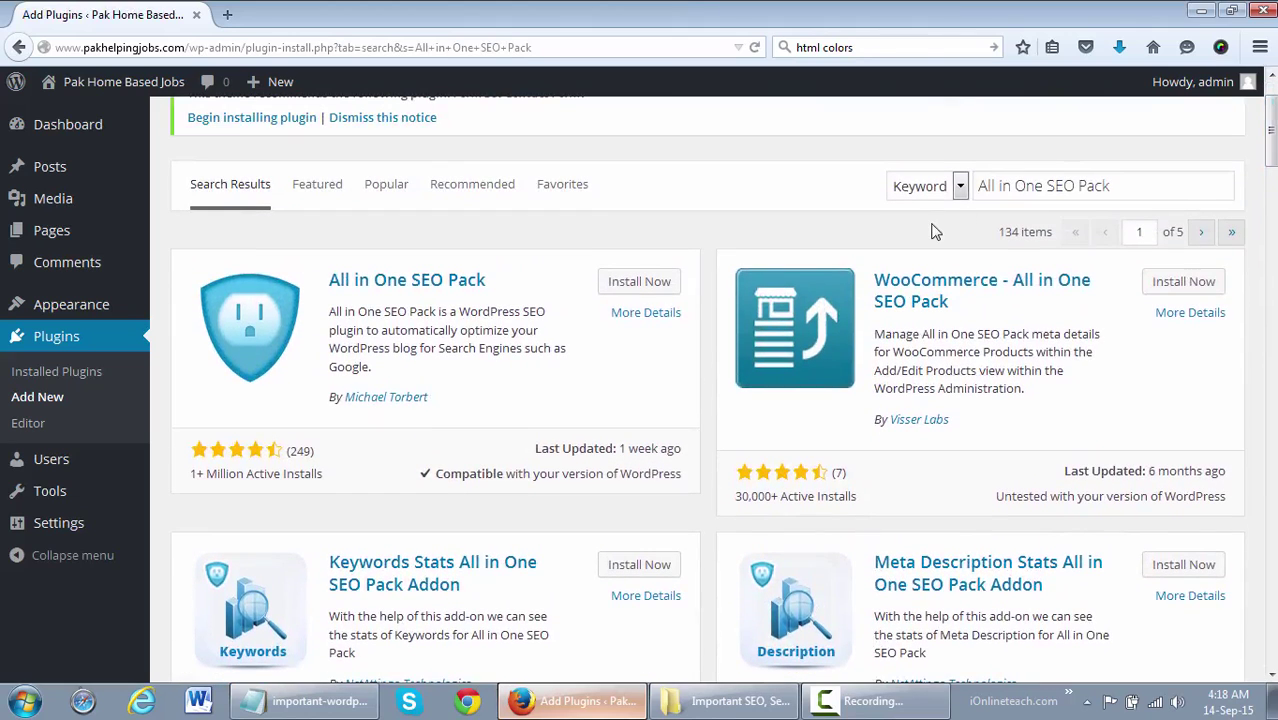
{"action": "double_click", "coordinate": [337, 314]}
{"action": "left_click_drag", "start_coordinate": [362, 340], "coordinate": [350, 402]}
{"action": "left_click", "coordinate": [466, 400]}
{"action": "left_click", "coordinate": [500, 410]}
{"action": "scroll", "coordinate": [372, 421], "scroll_direction": "down", "scroll_amount": 1}
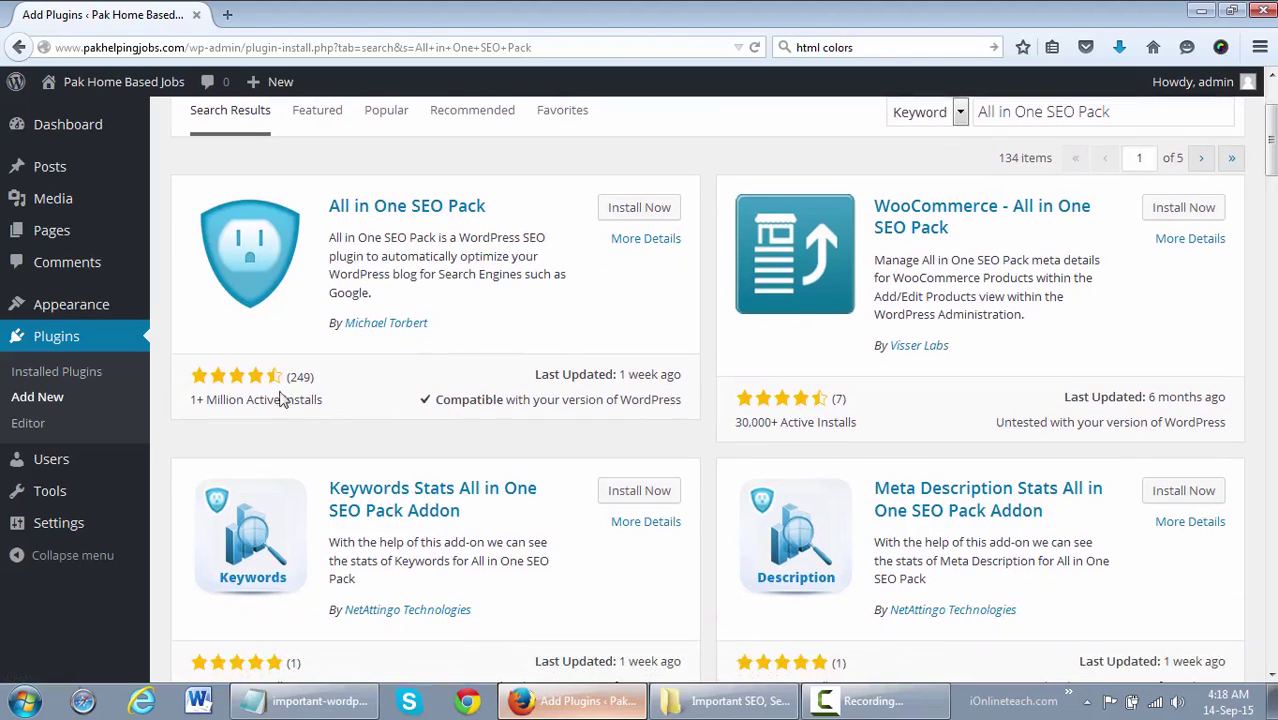
{"action": "mouse_move", "coordinate": [265, 383]}
Open the details of All in One SEO Pack and read its description, installation, changelog, FAQ and reviews sections
{"action": "left_click", "coordinate": [649, 240]}
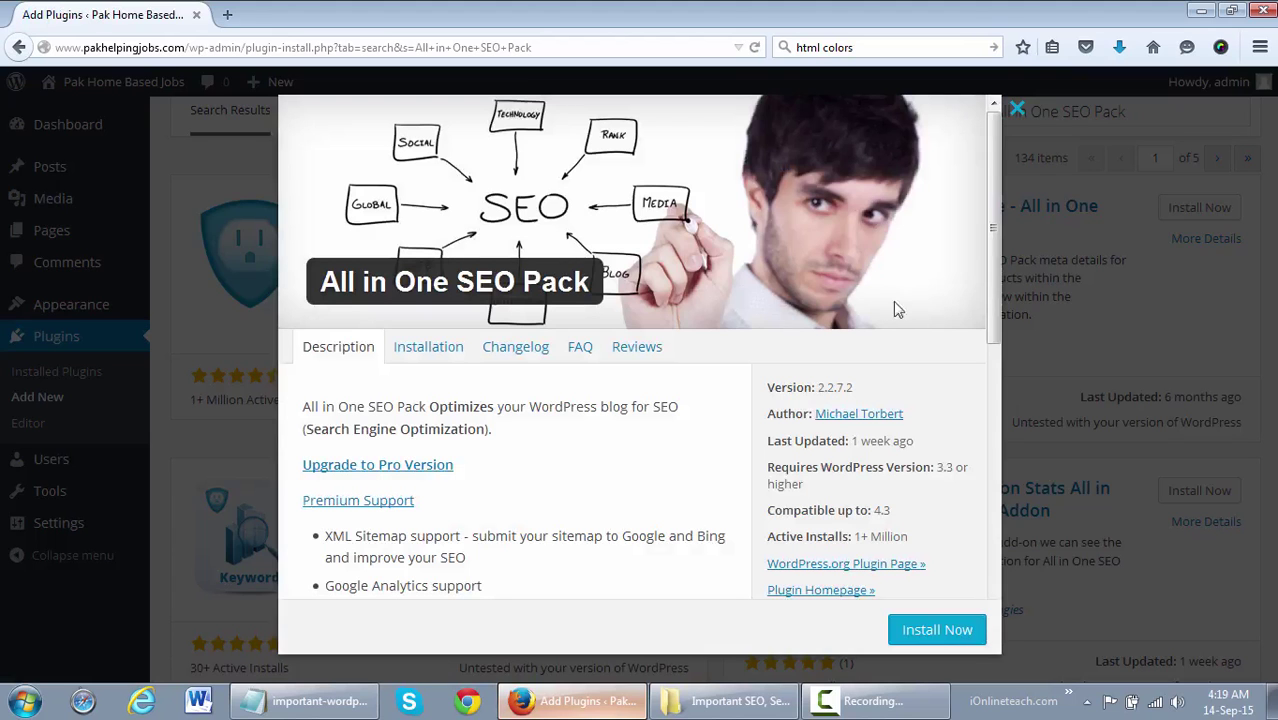
{"action": "left_click_drag", "start_coordinate": [993, 277], "coordinate": [1006, 356]}
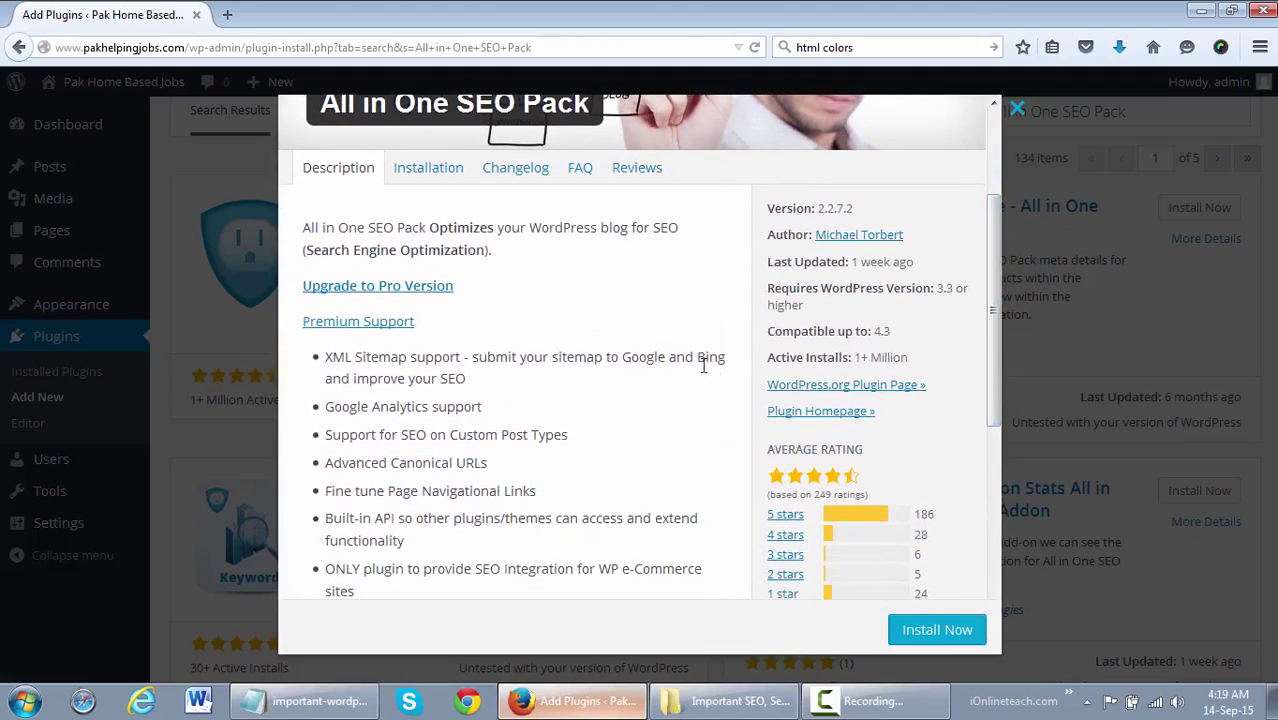
{"action": "scroll", "coordinate": [428, 190], "scroll_direction": "up", "scroll_amount": 1}
{"action": "left_click", "coordinate": [428, 190]}
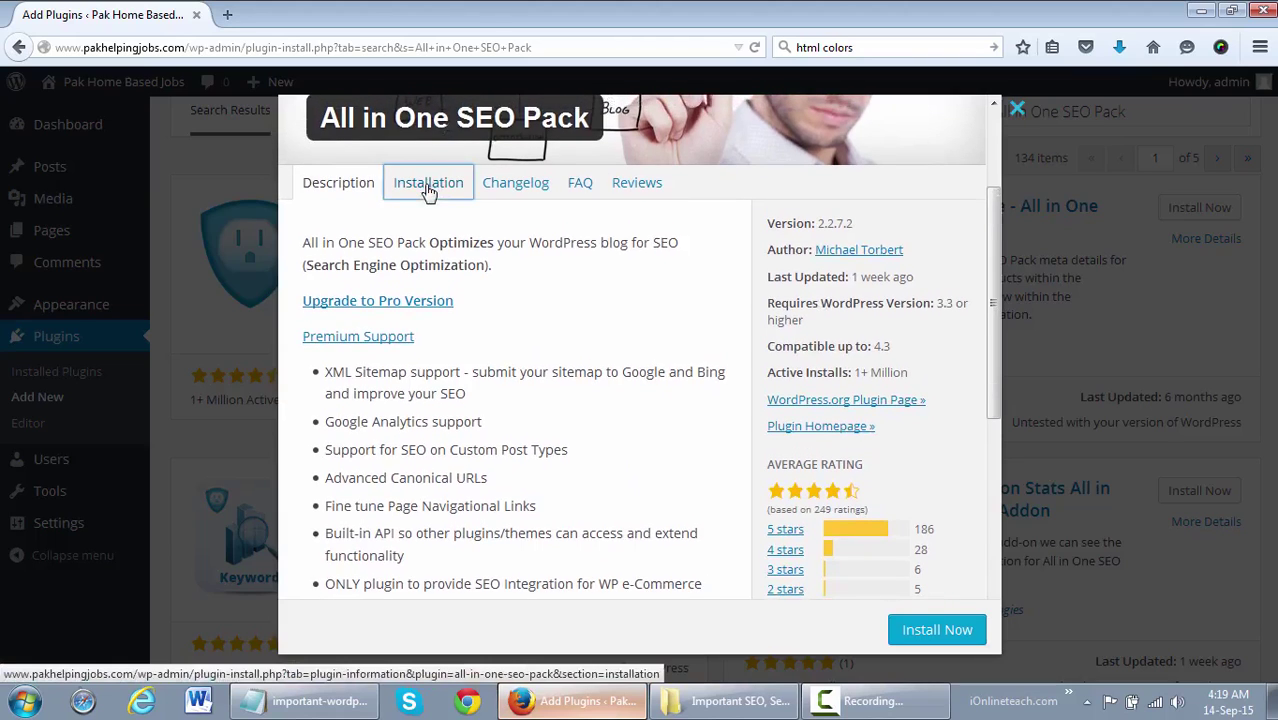
{"action": "left_click", "coordinate": [514, 190]}
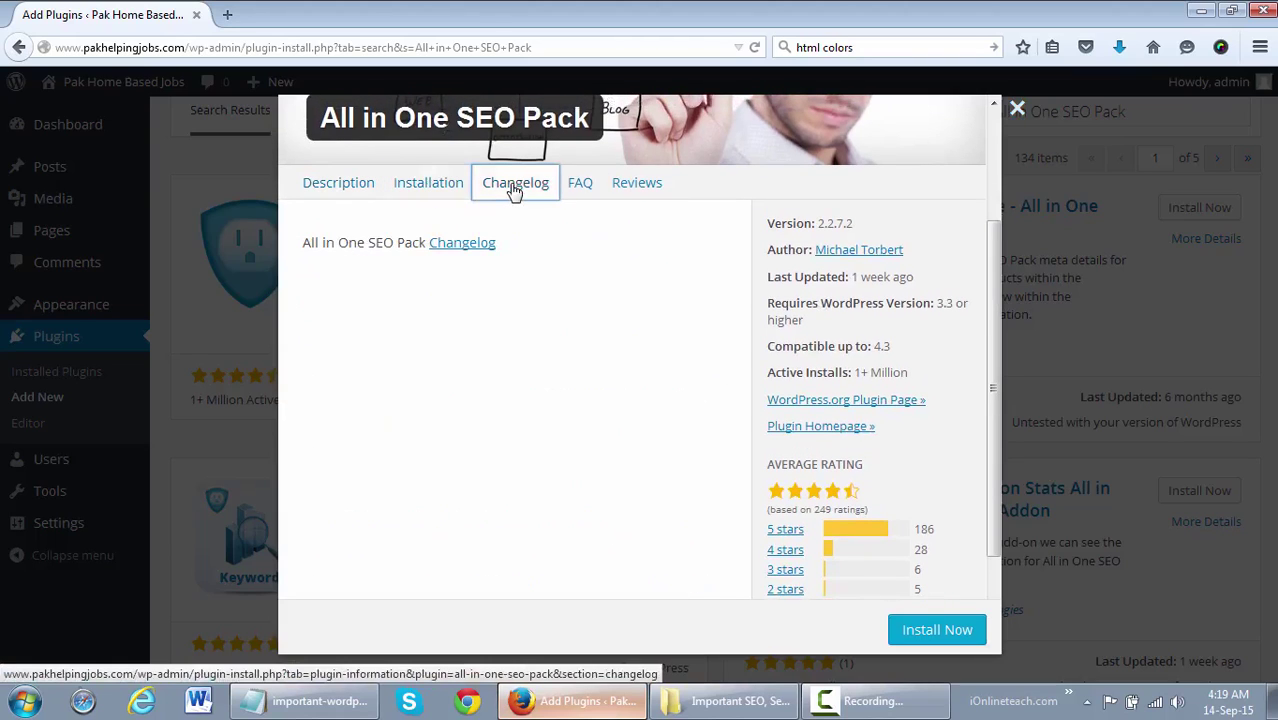
{"action": "left_click", "coordinate": [585, 192]}
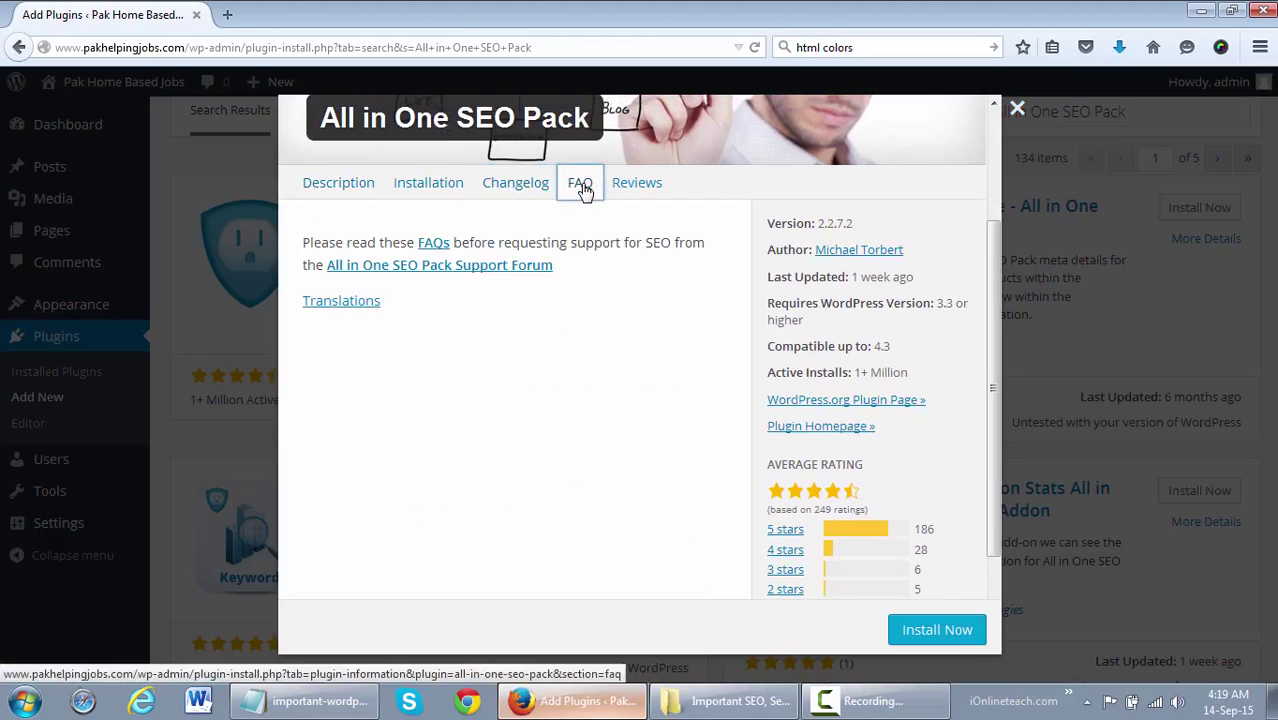
{"action": "left_click", "coordinate": [663, 192]}
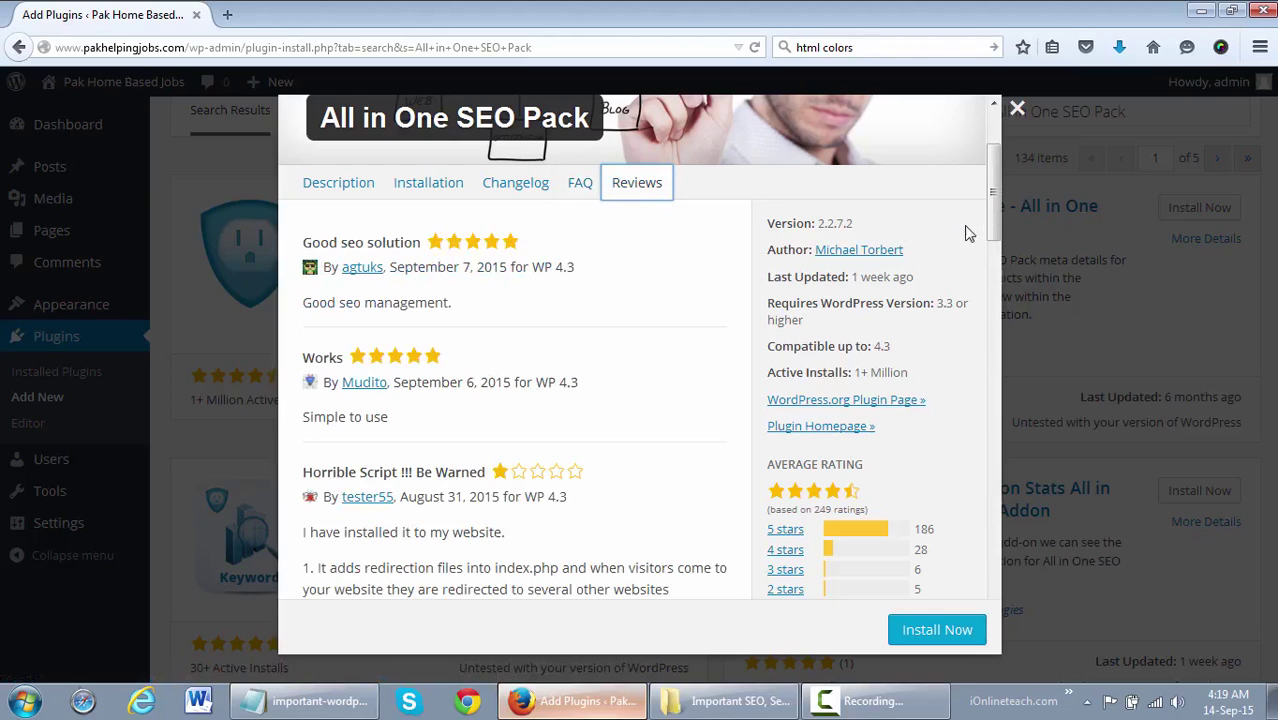
Install and activate the All in One SEO Pack plugin, and dismiss its welcome notice
{"action": "left_click", "coordinate": [938, 635]}
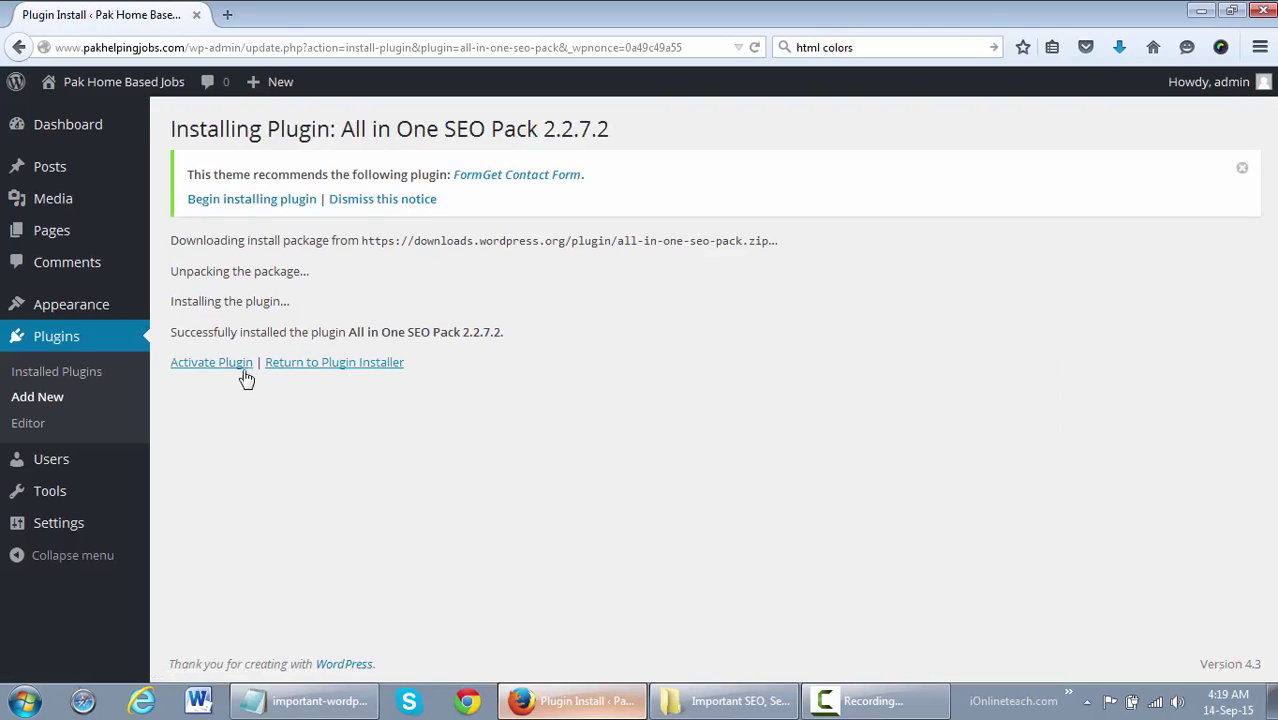
{"action": "left_click", "coordinate": [240, 370]}
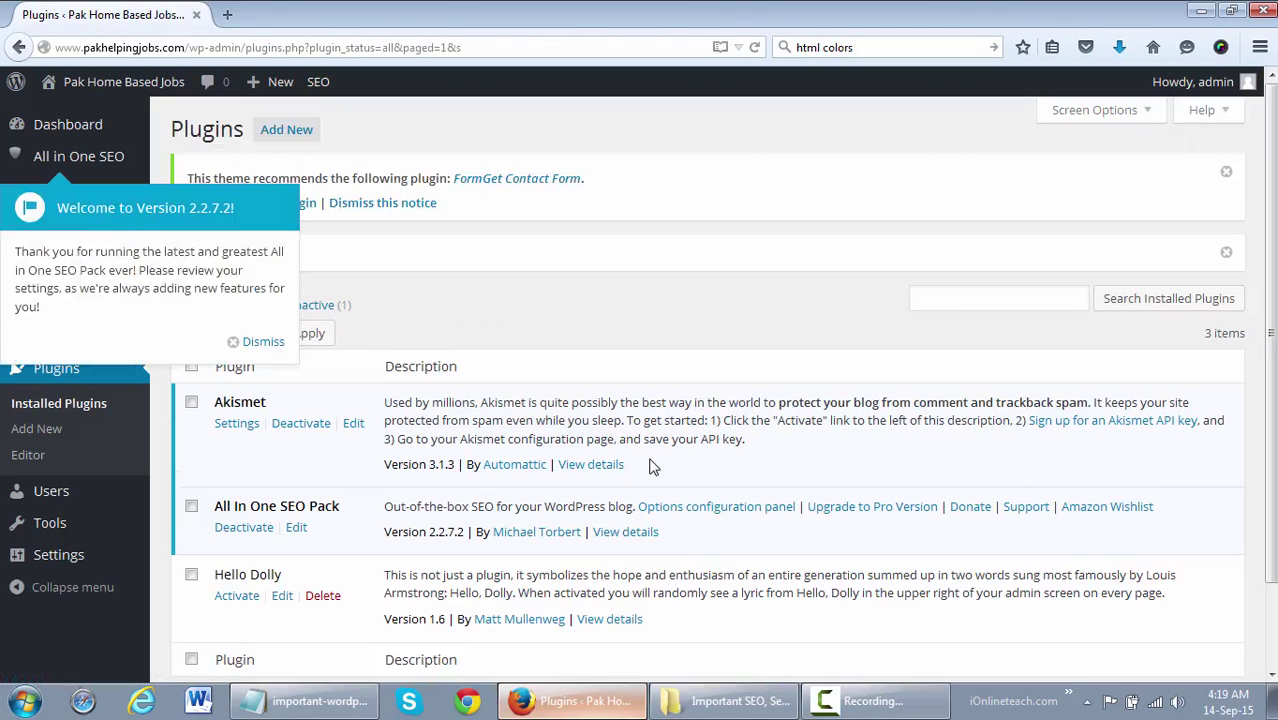
{"action": "left_click", "coordinate": [252, 342]}
Open the General Settings of All in One SEO and dismiss the Review Your Settings notice
{"action": "mouse_move", "coordinate": [70, 165]}
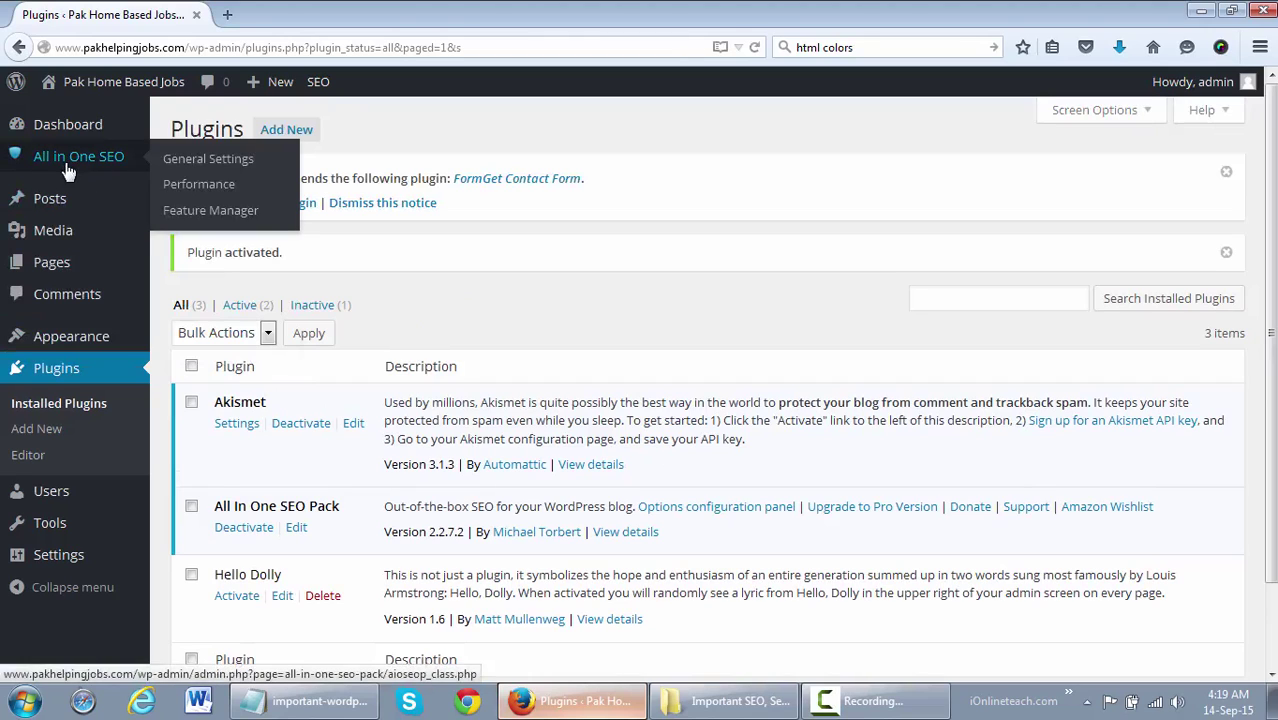
{"action": "left_click", "coordinate": [233, 165]}
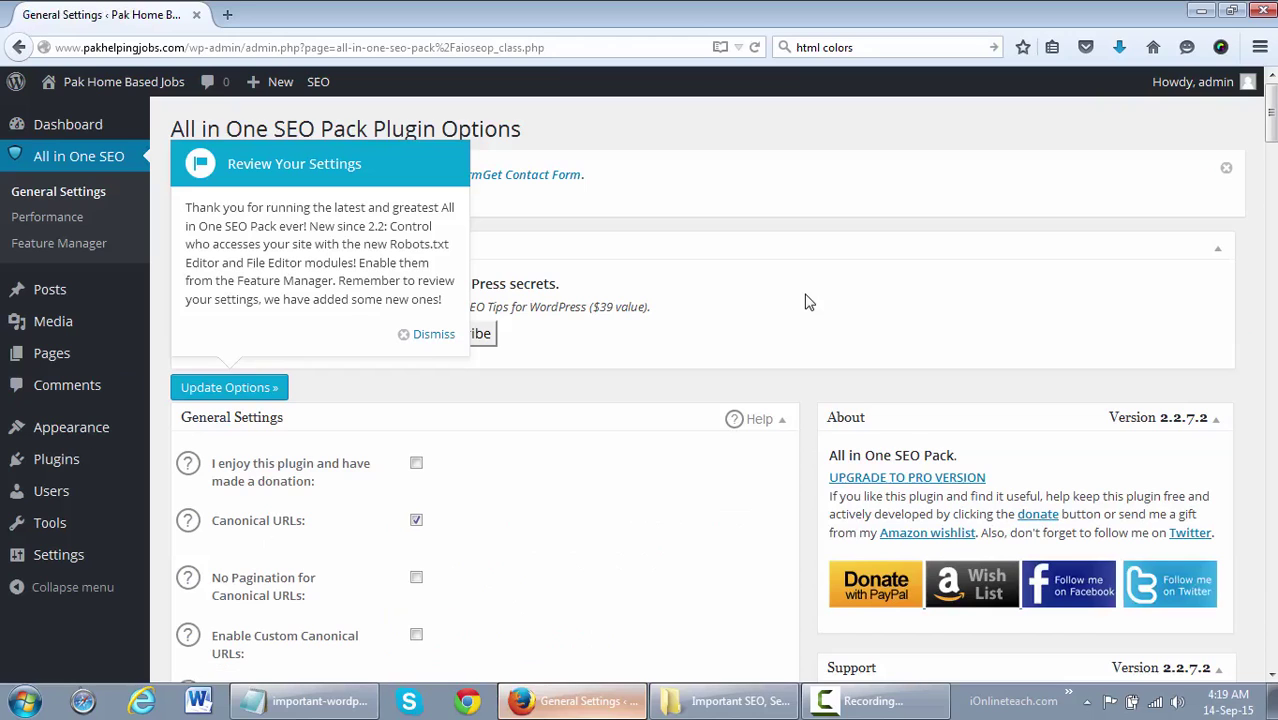
{"action": "left_click", "coordinate": [440, 334]}
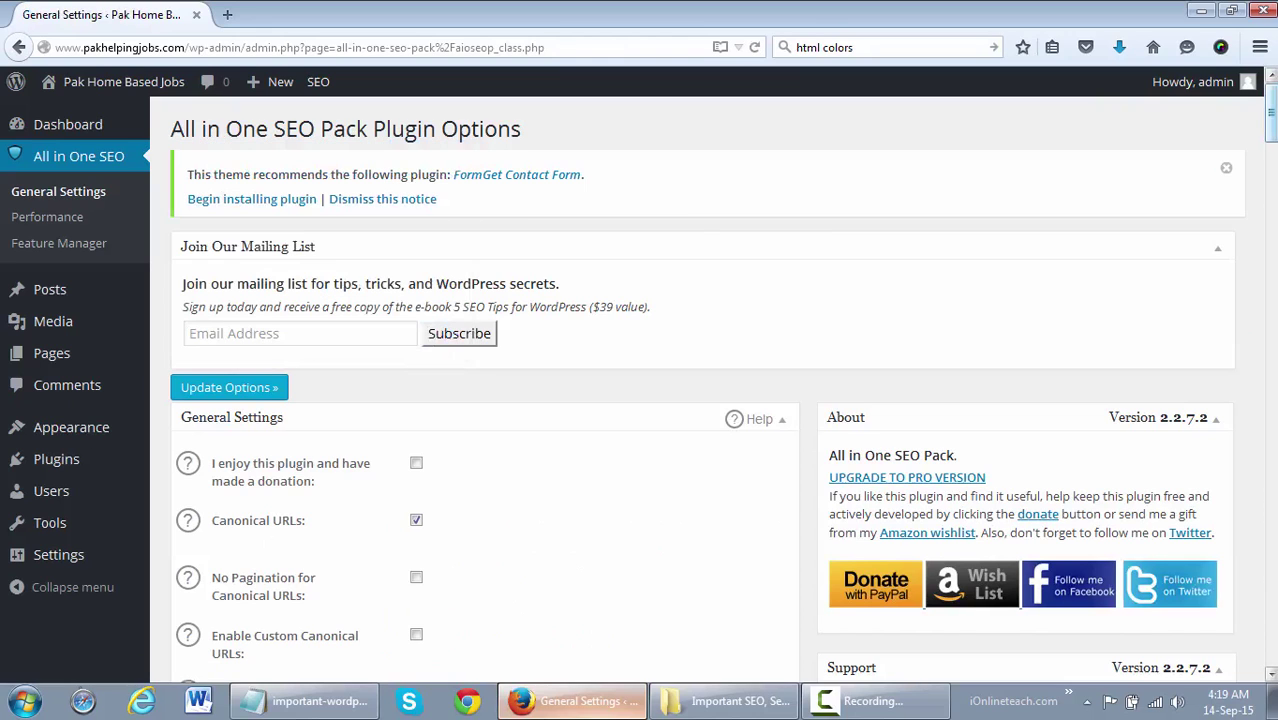
Enter "Home based Online Jobs" as the Home Title in the Home Page Settings
{"action": "scroll", "coordinate": [688, 104], "scroll_direction": "down", "scroll_amount": 5}
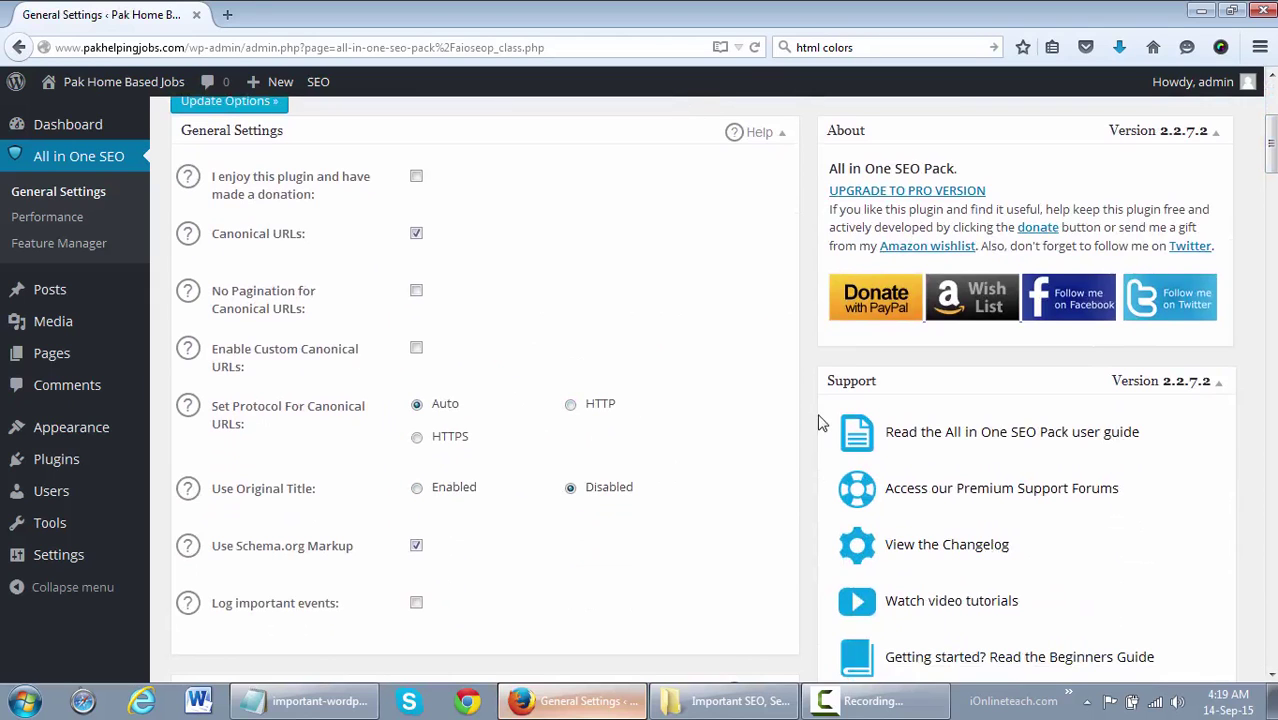
{"action": "scroll", "coordinate": [890, 402], "scroll_direction": "down", "scroll_amount": 8}
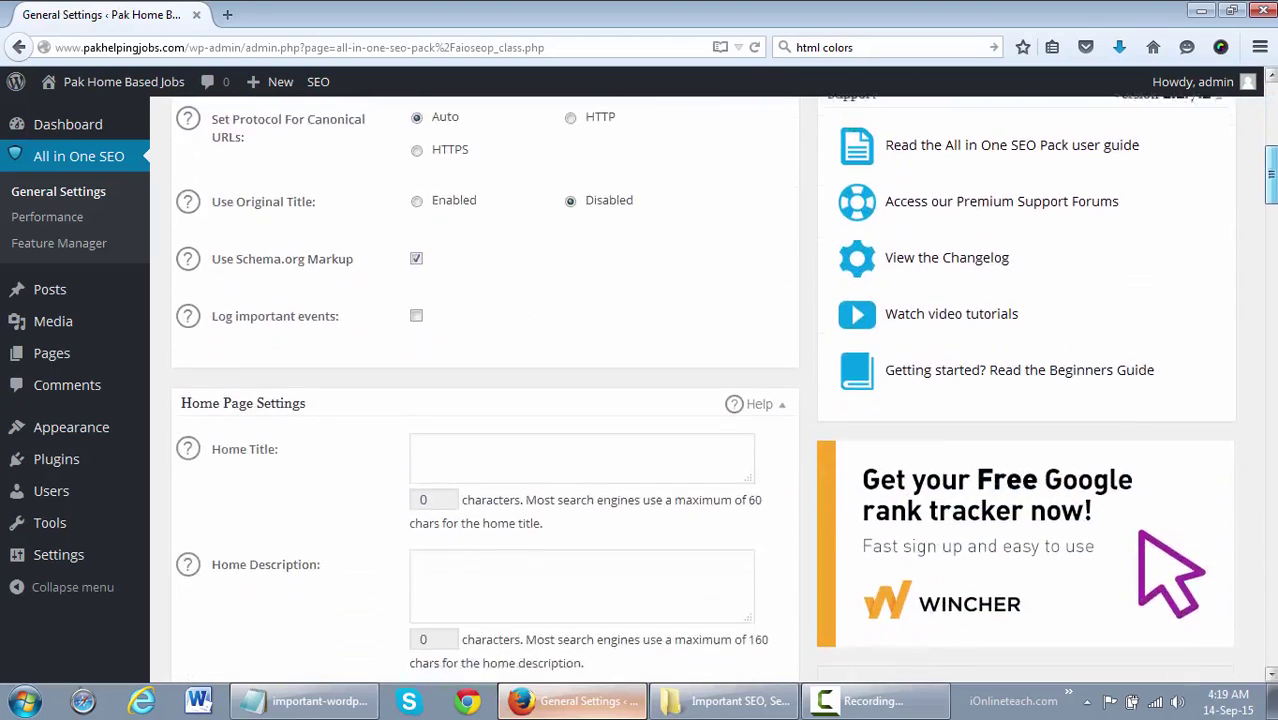
{"action": "left_click", "coordinate": [703, 247]}
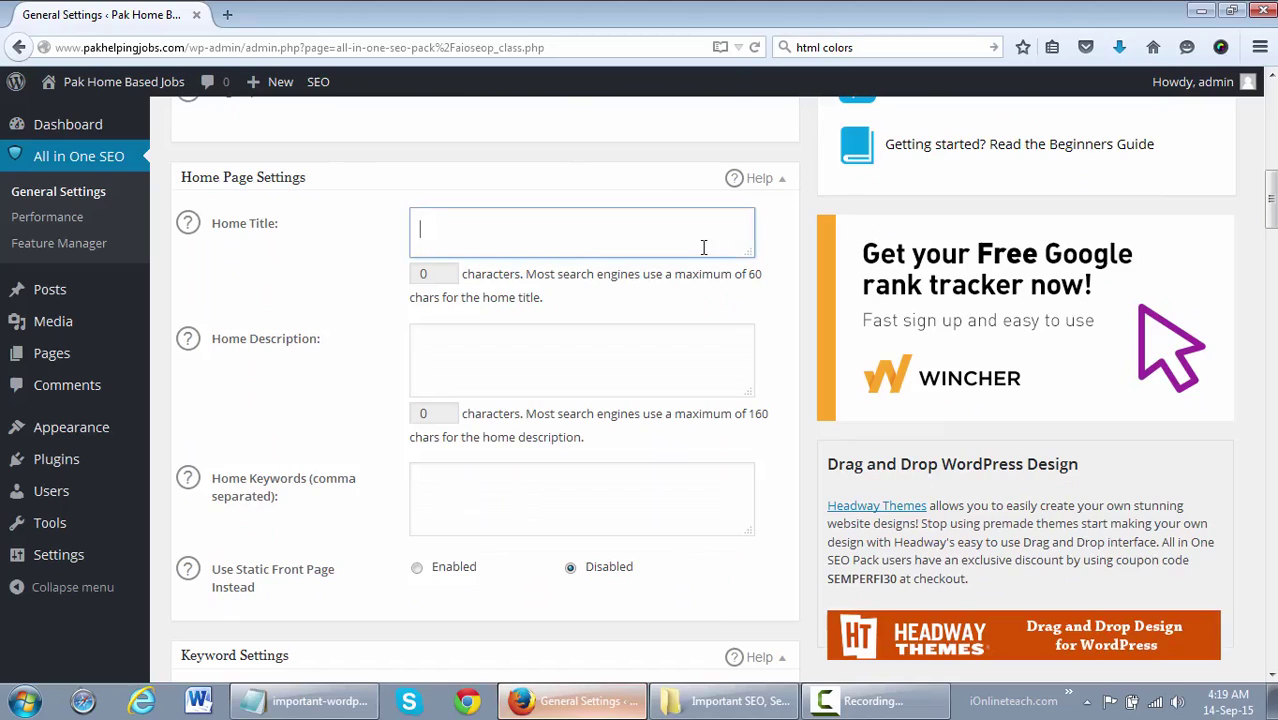
{"action": "type", "text": "Home basd Online"}
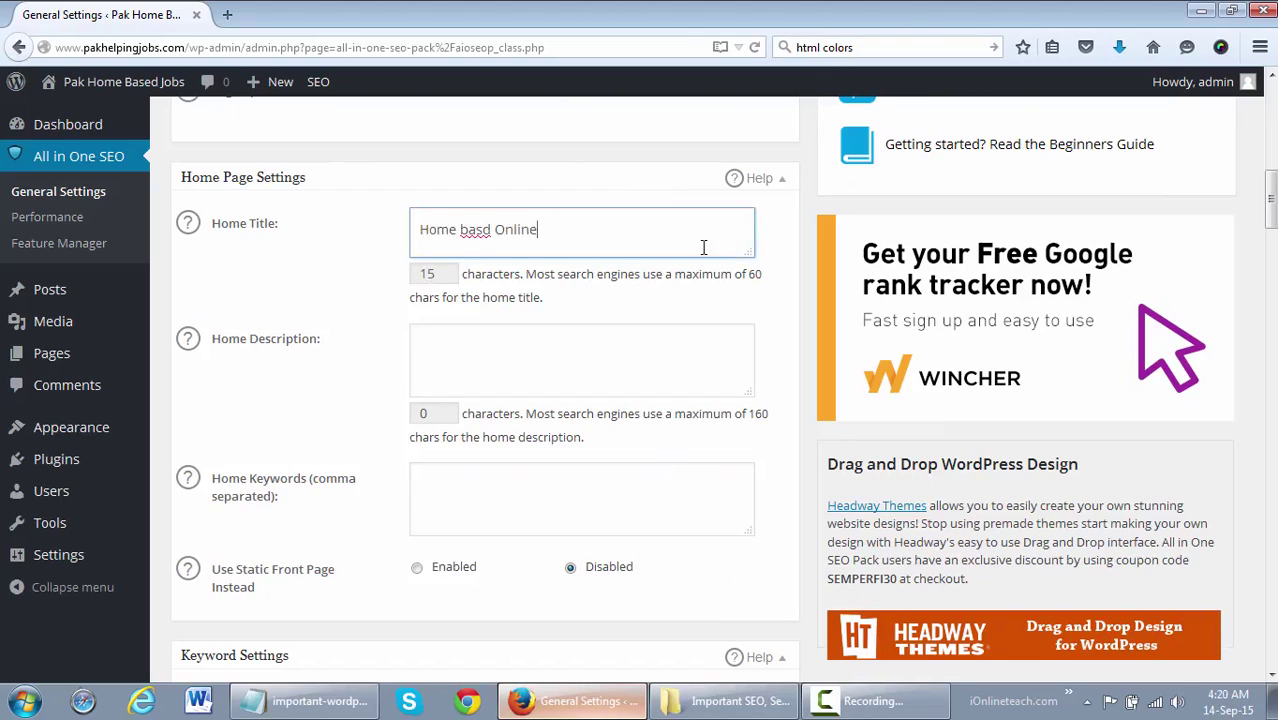
{"action": "key", "text": "Left"}
{"action": "key", "text": "Left"}
{"action": "key", "text": "Left"}
{"action": "key", "text": "Left"}
{"action": "key", "text": "Left"}
{"action": "key", "text": "Left"}
{"action": "key", "text": "Left"}
{"action": "key", "text": "Left"}
{"action": "key", "text": "Left"}
{"action": "key", "text": "Left"}
{"action": "key", "text": "Left"}
{"action": "key", "text": "Left"}
{"action": "key", "text": "Left"}
{"action": "key", "text": "Left"}
{"action": "key", "text": "Right"}
{"action": "key", "text": "Right"}
{"action": "key", "text": "Right"}
{"action": "type", "text": "e"}
{"action": "key", "text": "End"}
{"action": "type", "text": "Jobs"}
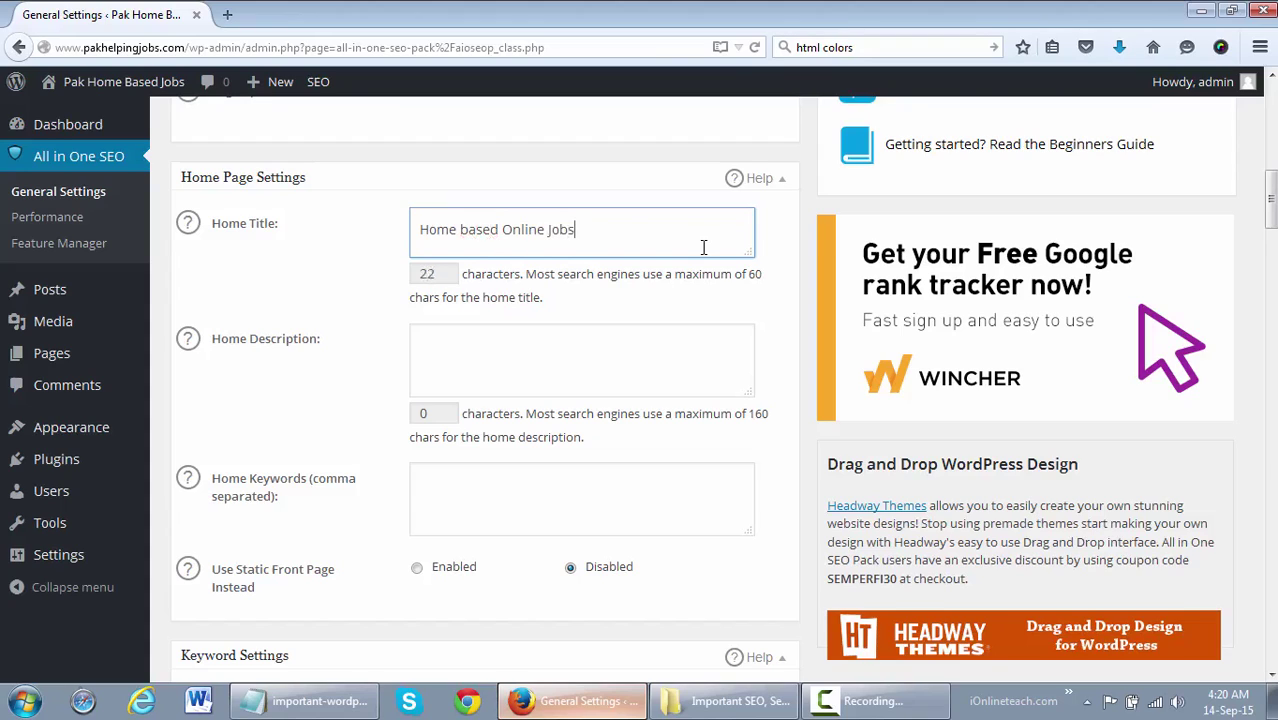
Begin the Home Description with the text "This is a platform for online marketing jobs"
{"action": "key", "text": "Tab"}
{"action": "key", "text": "Tab"}
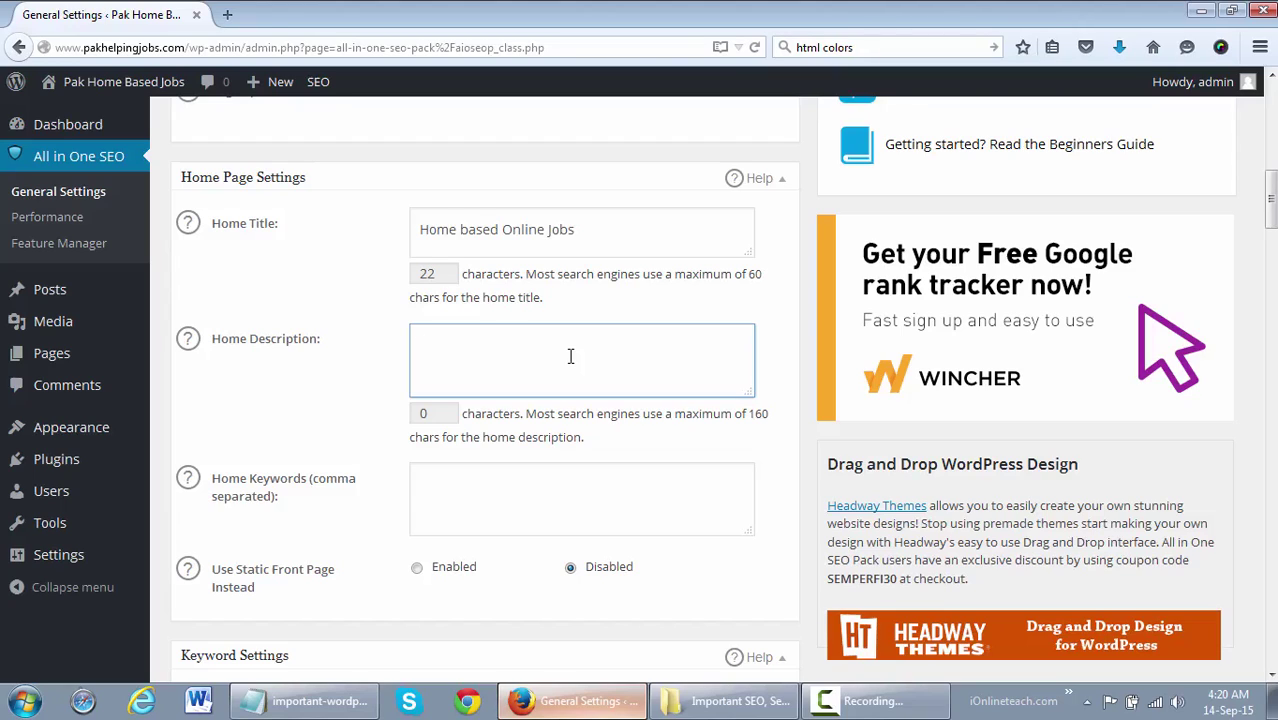
{"action": "type", "text": "This is a"}
{"action": "key", "text": "BackSpace"}
{"action": "key", "text": "BackSpace"}
{"action": "type", "text": "a platform for on"}
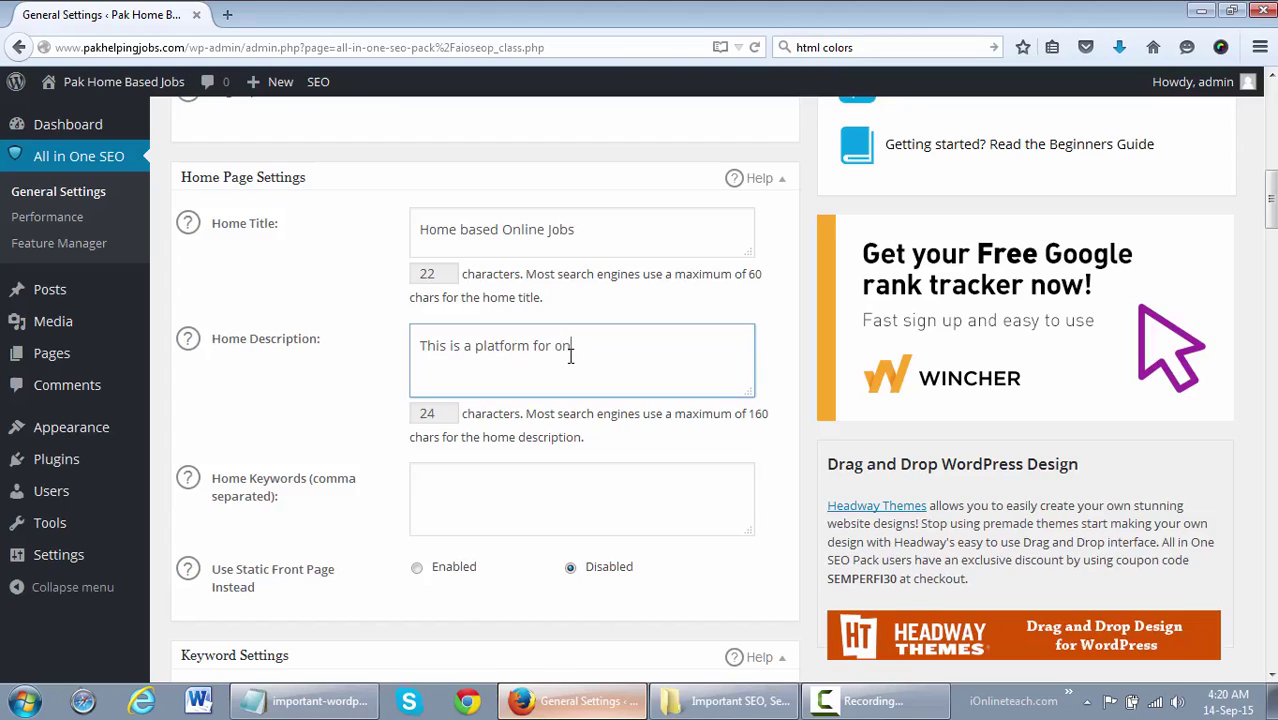
{"action": "type", "text": "line marketing jobs and"}
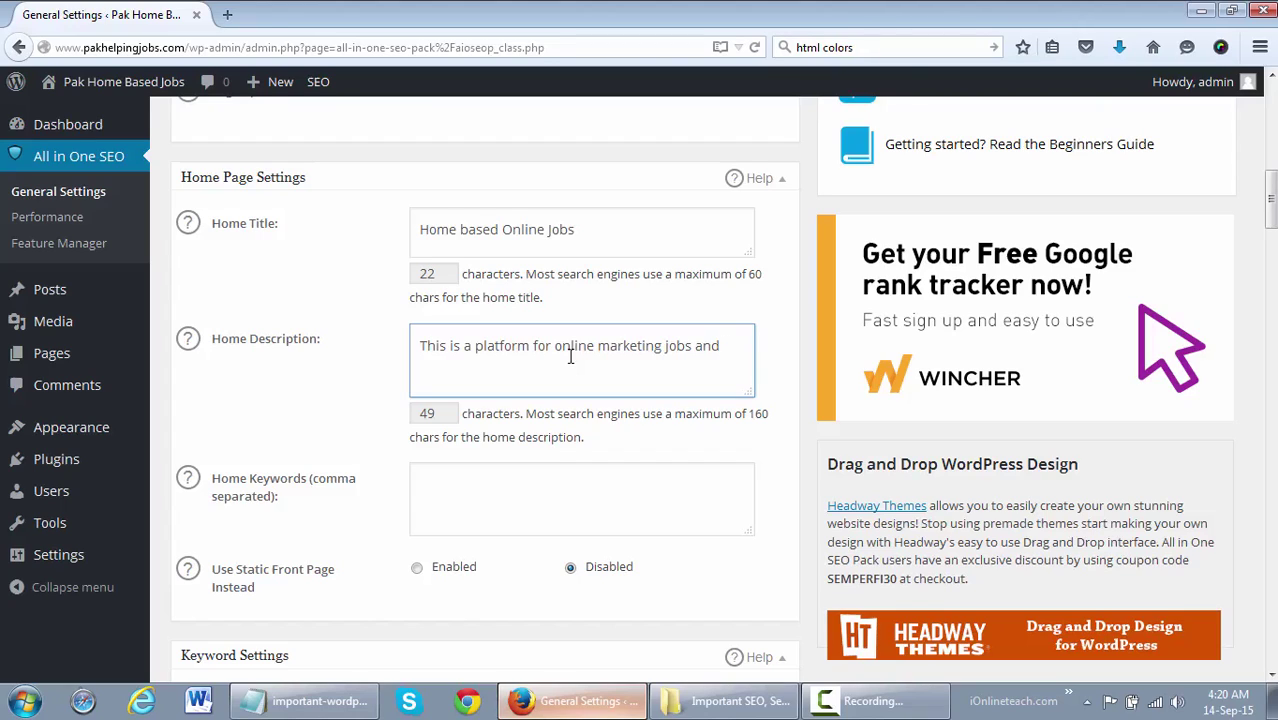
{"action": "key", "text": "BackSpace"}
{"action": "key", "text": "BackSpace"}
{"action": "key", "text": "BackSpace"}
{"action": "key", "text": "BackSpace"}
Extend the Home Description with a second sentence, "Also you can generate good amount", correcting its spelling and wording
{"action": "type", "text": "Also you can genrate"}
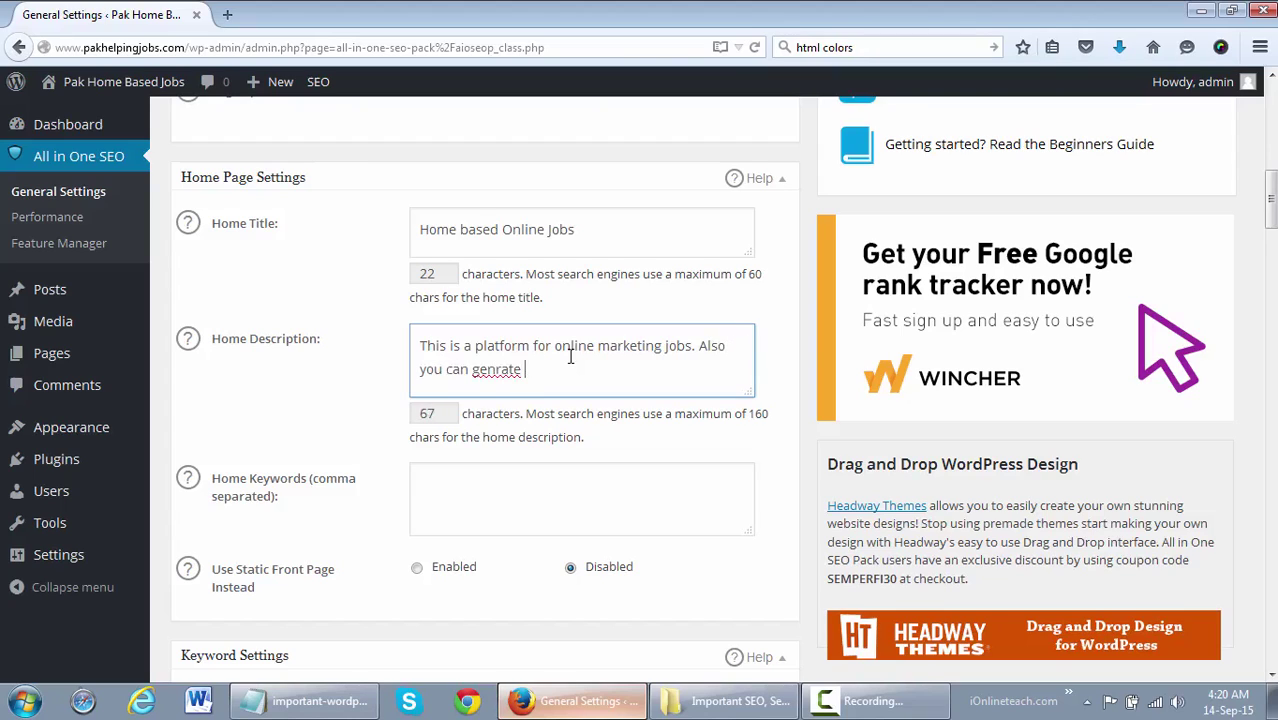
{"action": "key", "text": "Left"}
{"action": "key", "text": "Menu"}
{"action": "key", "text": "Down"}
{"action": "key", "text": "Return"}
{"action": "type", "text": "a go"}
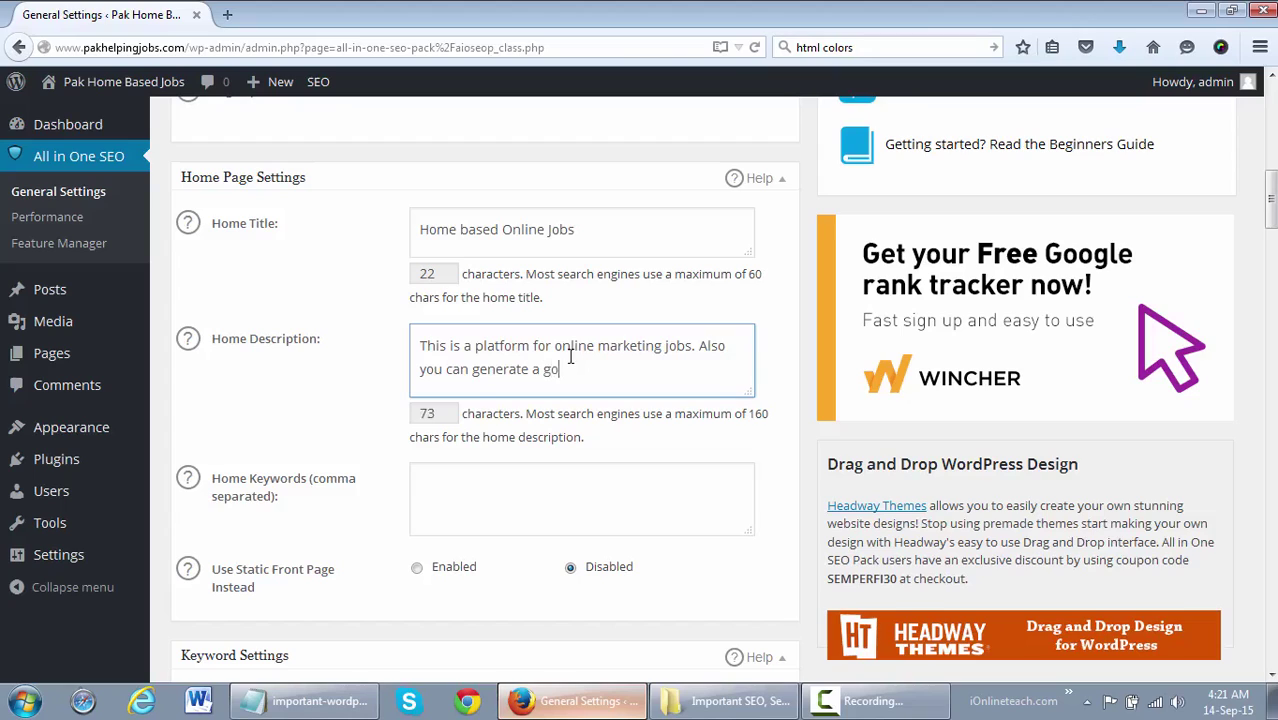
{"action": "type", "text": "od amount"}
{"action": "left_click", "coordinate": [537, 372]}
{"action": "key", "text": "BackSpace"}
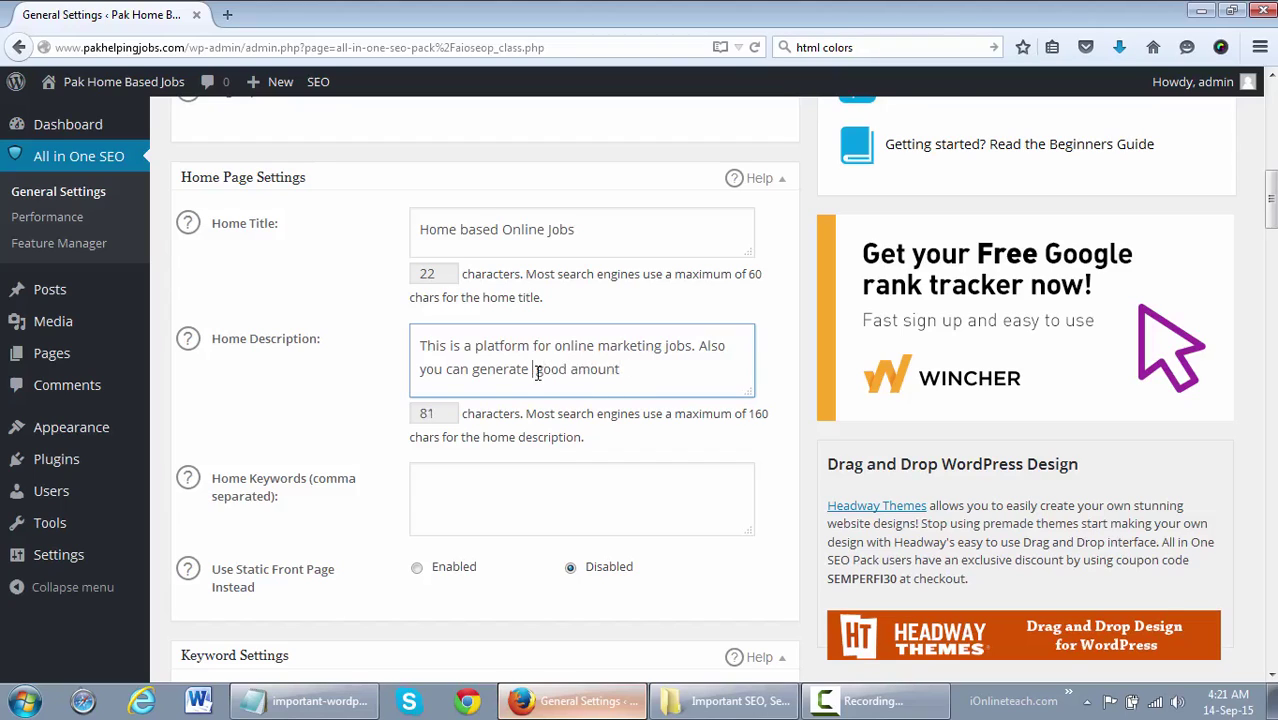
{"action": "key", "text": "BackSpace"}
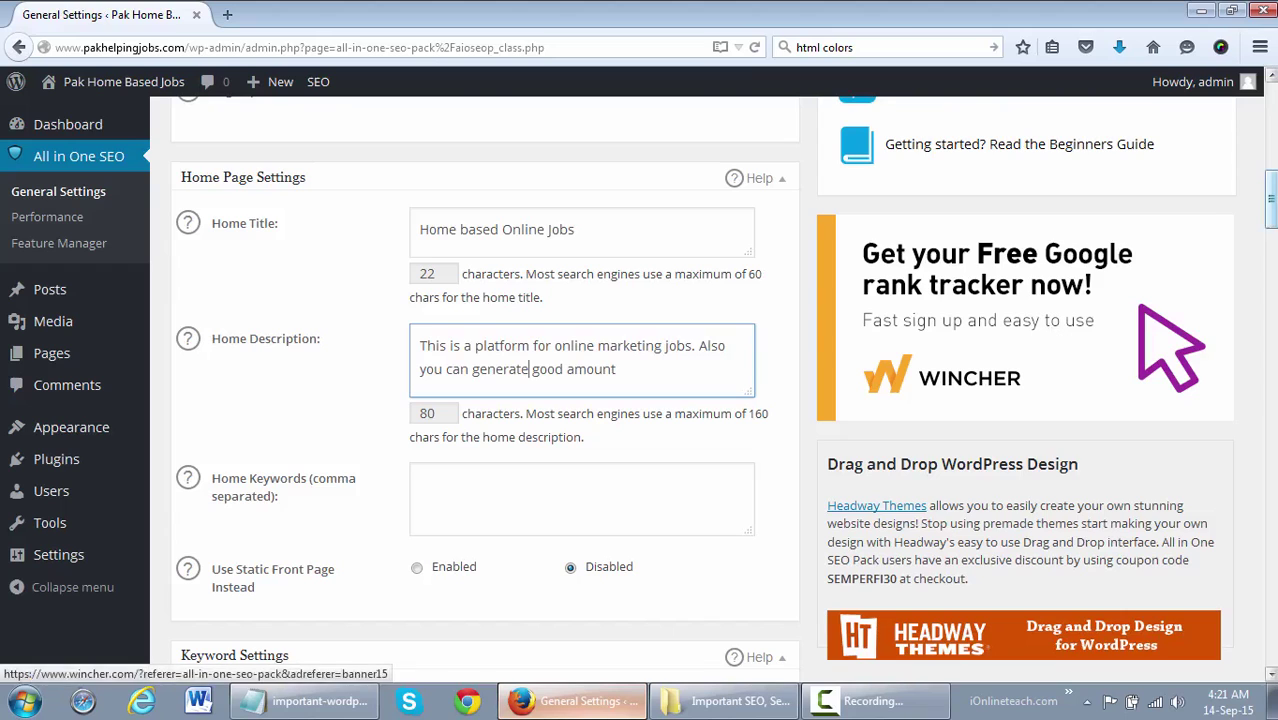
Review the Home Keywords, Keyword, Title, Custom Post Type and Display settings of All in One SEO Pack
{"action": "scroll", "coordinate": [705, 282], "scroll_direction": "down", "scroll_amount": 2}
{"action": "left_click", "coordinate": [686, 288]}
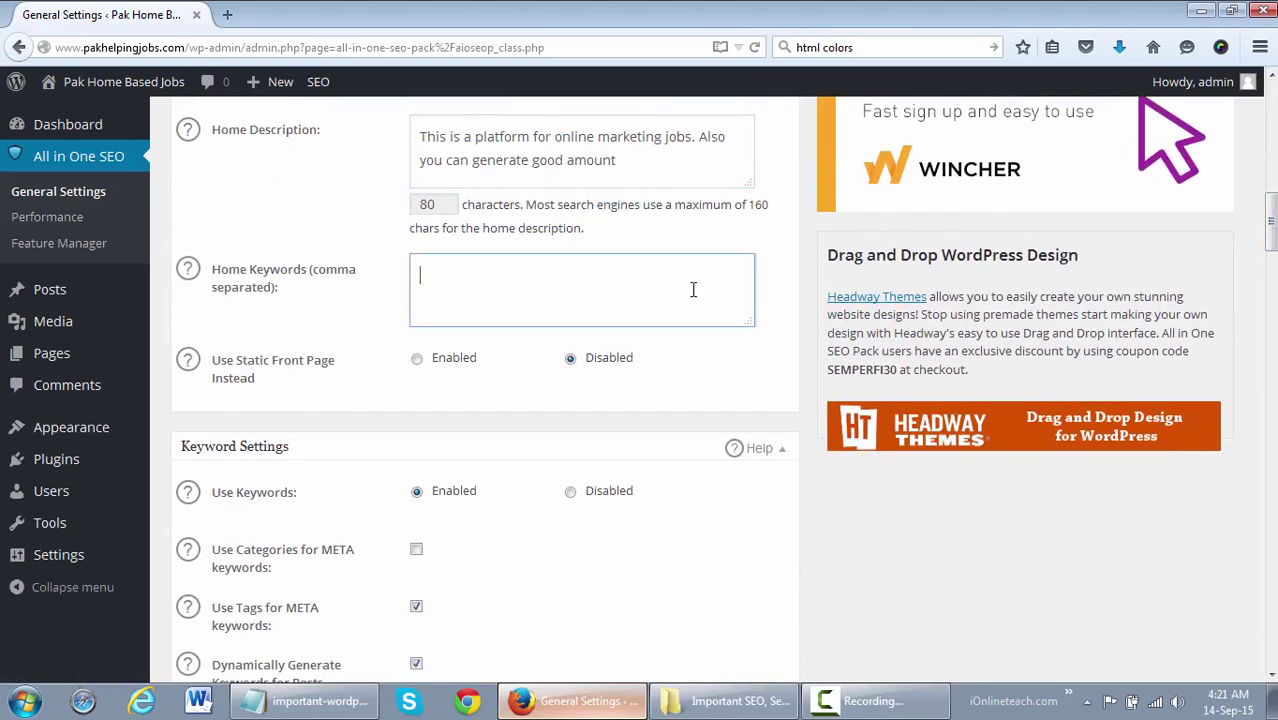
{"action": "scroll", "coordinate": [1270, 230], "scroll_direction": "down", "scroll_amount": 4}
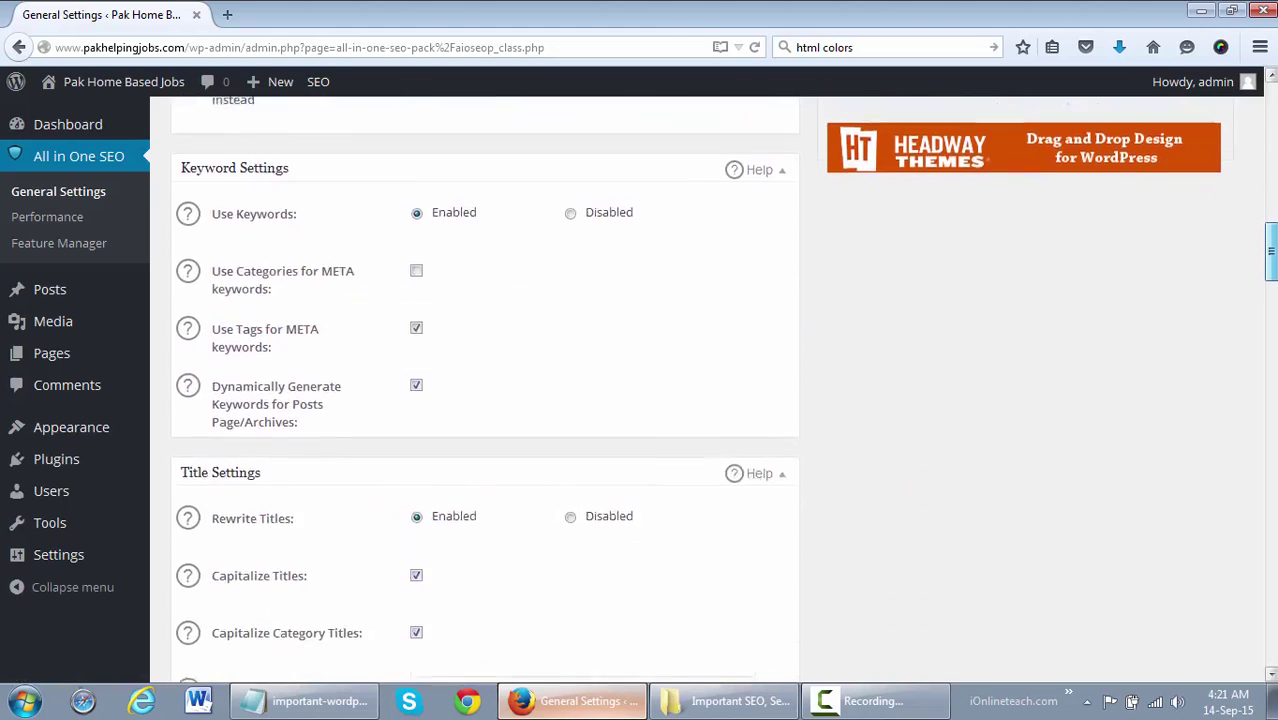
{"action": "scroll", "coordinate": [766, 389], "scroll_direction": "up", "scroll_amount": 1}
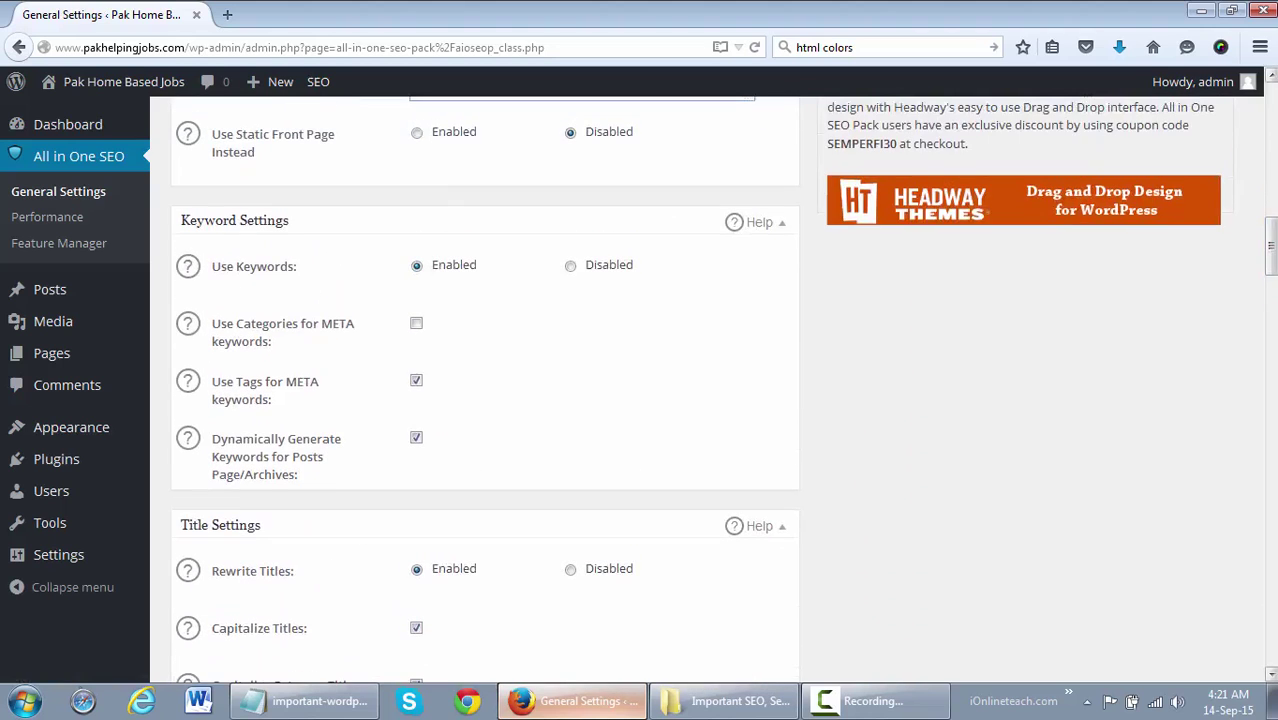
{"action": "scroll", "coordinate": [766, 389], "scroll_direction": "down", "scroll_amount": 2}
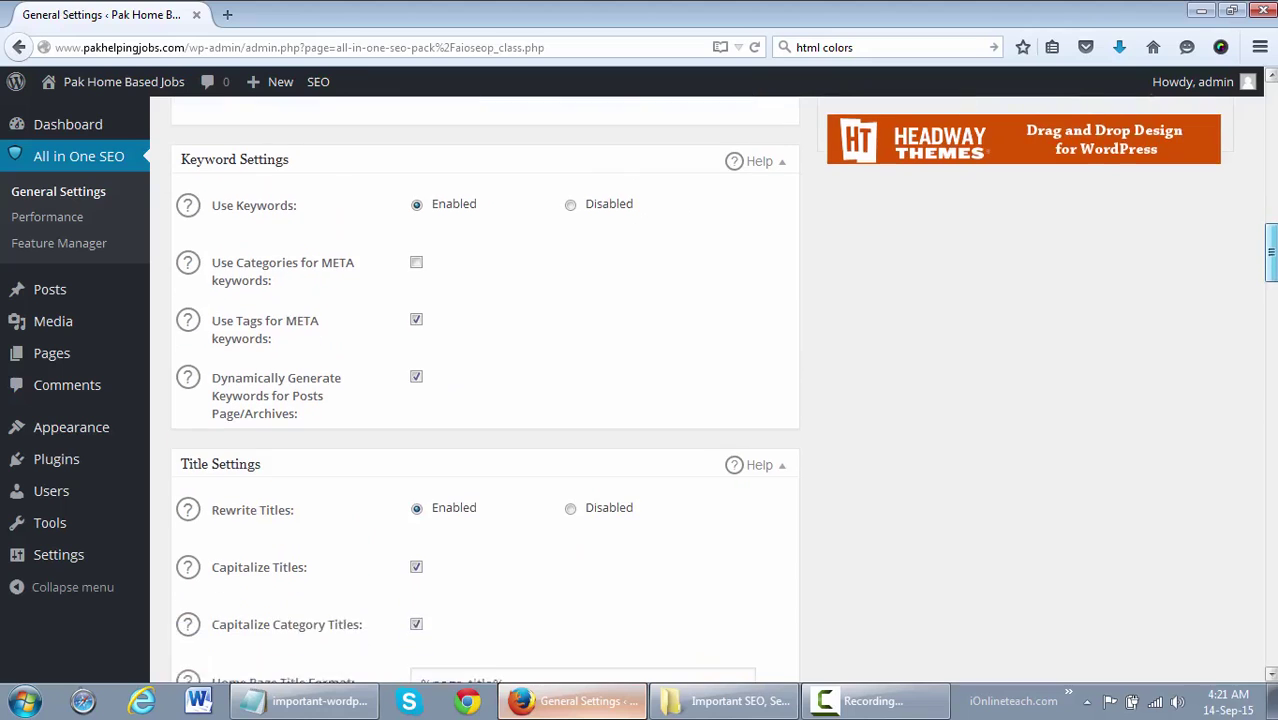
{"action": "scroll", "coordinate": [766, 389], "scroll_direction": "down", "scroll_amount": 3}
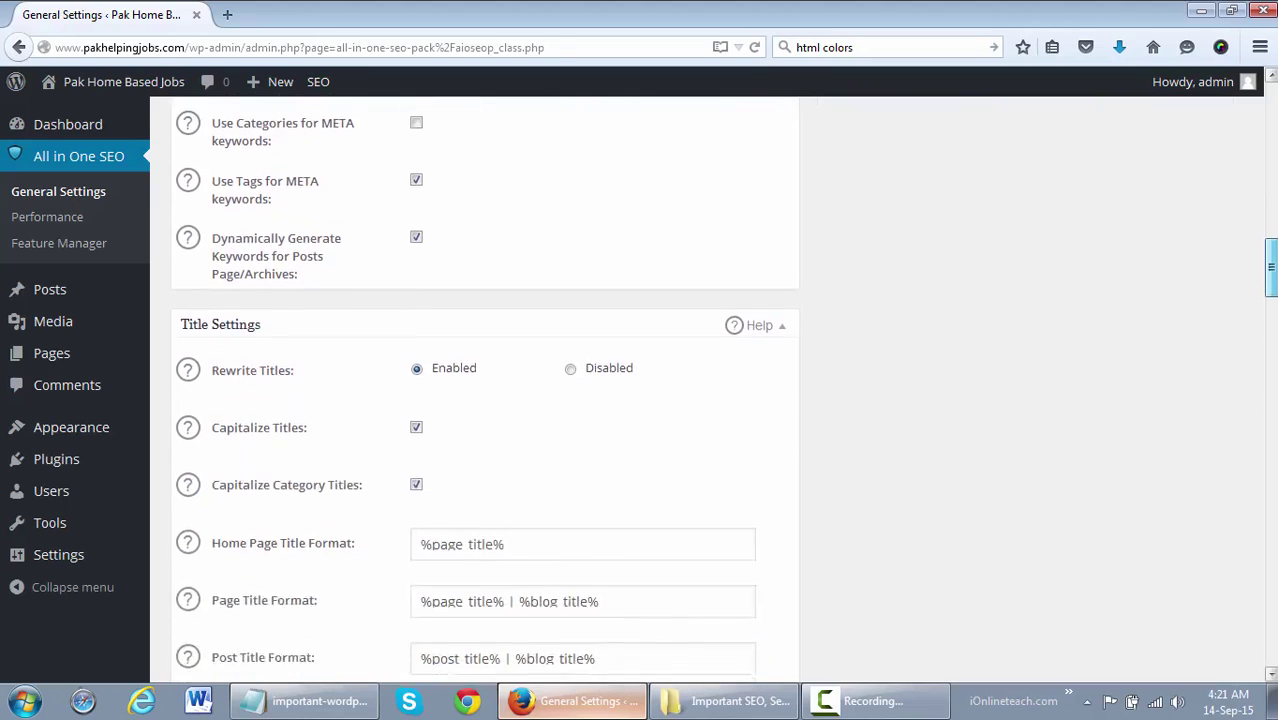
{"action": "scroll", "coordinate": [766, 389], "scroll_direction": "down", "scroll_amount": 9}
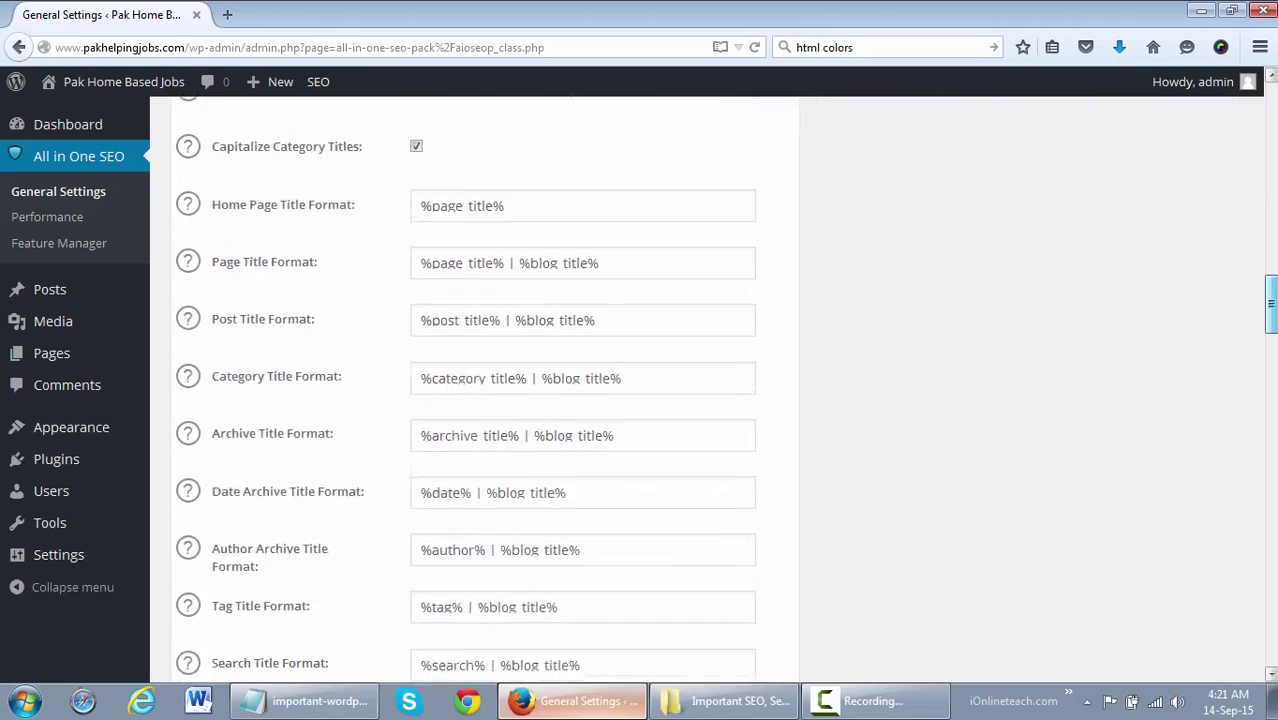
{"action": "scroll", "coordinate": [766, 389], "scroll_direction": "down", "scroll_amount": 4}
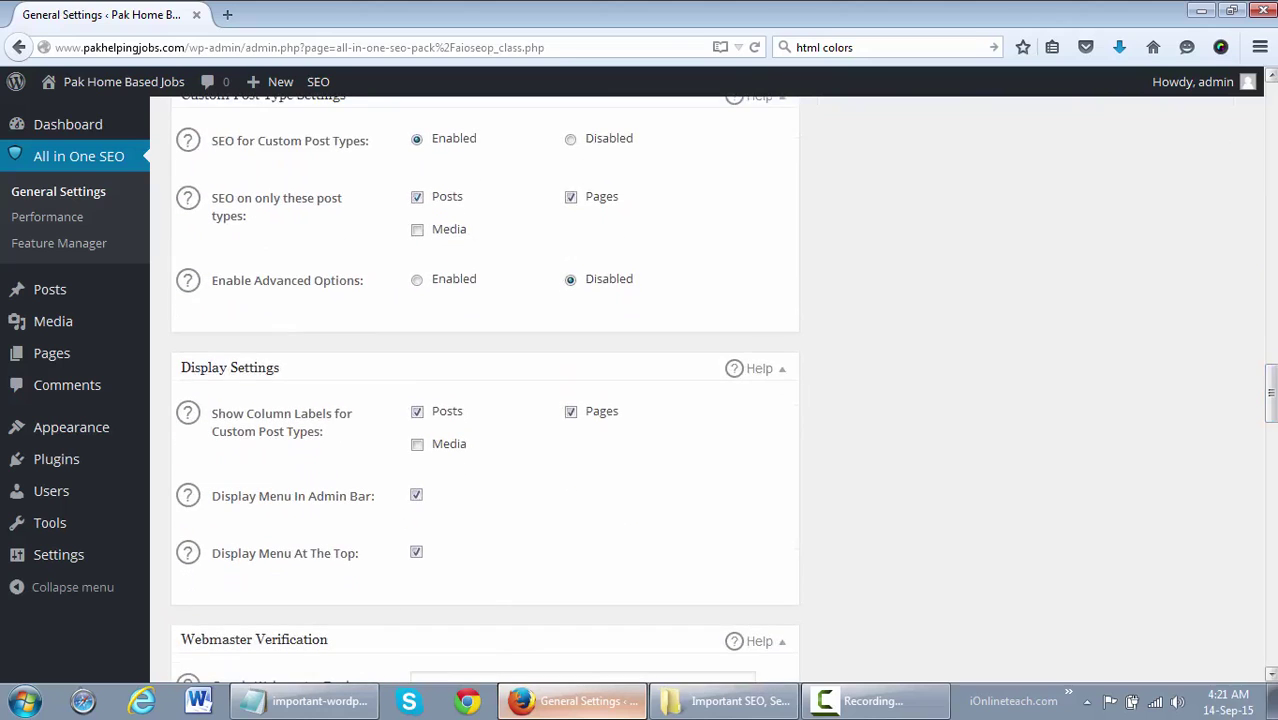
{"action": "scroll", "coordinate": [766, 389], "scroll_direction": "up", "scroll_amount": 1}
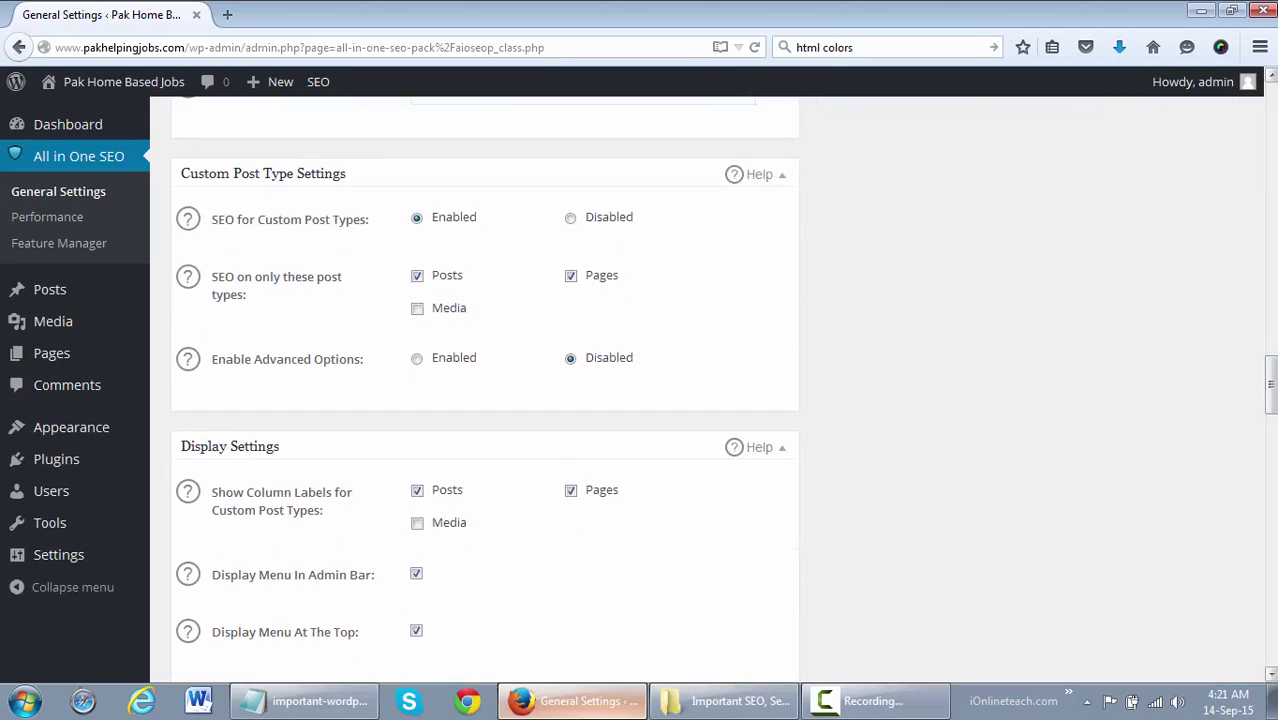
{"action": "left_click_drag", "start_coordinate": [1270, 385], "coordinate": [1270, 230]}
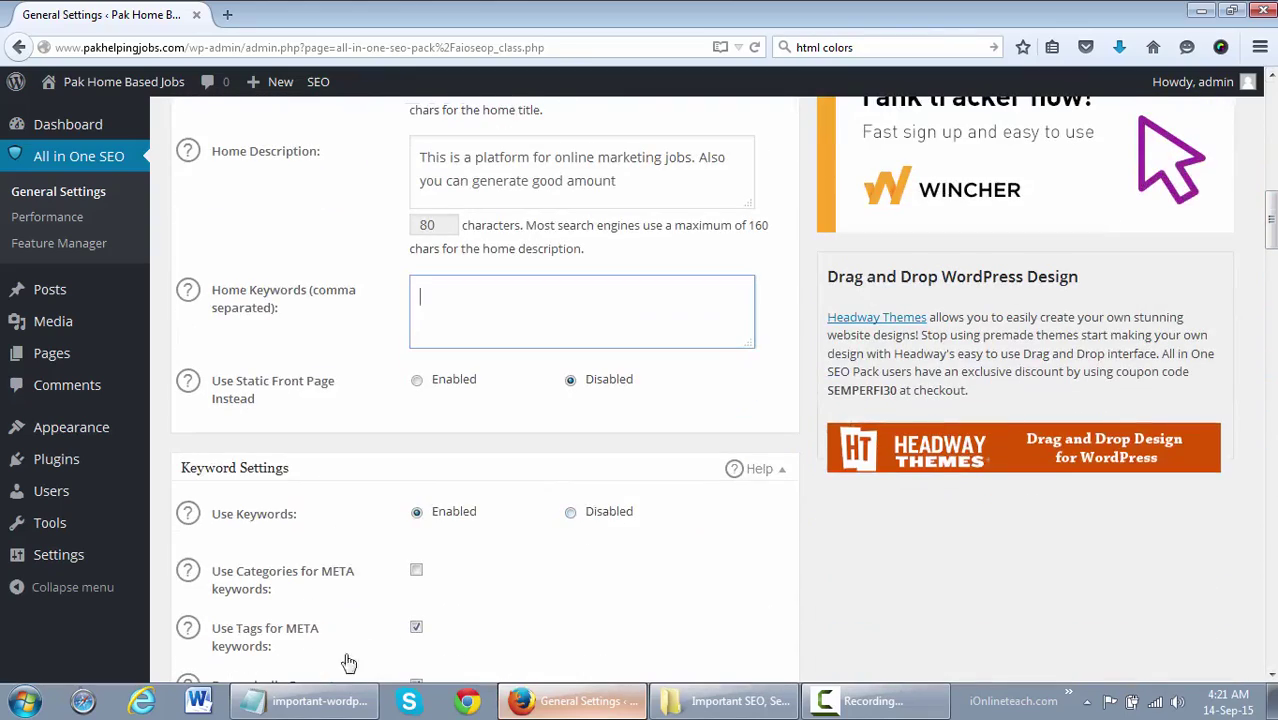
Check the plugin list in Notepad and return to the beginning of the All in One SEO Pack options in Firefox
{"action": "left_click", "coordinate": [306, 697]}
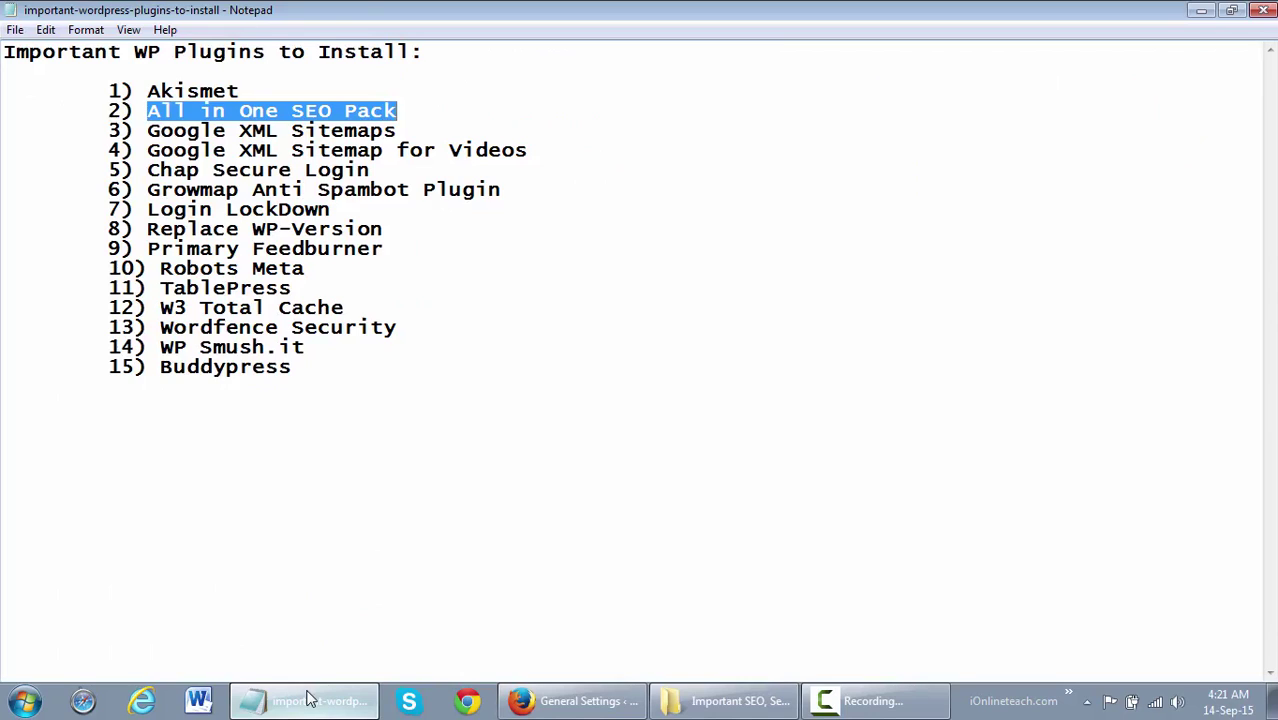
{"action": "left_click", "coordinate": [545, 712]}
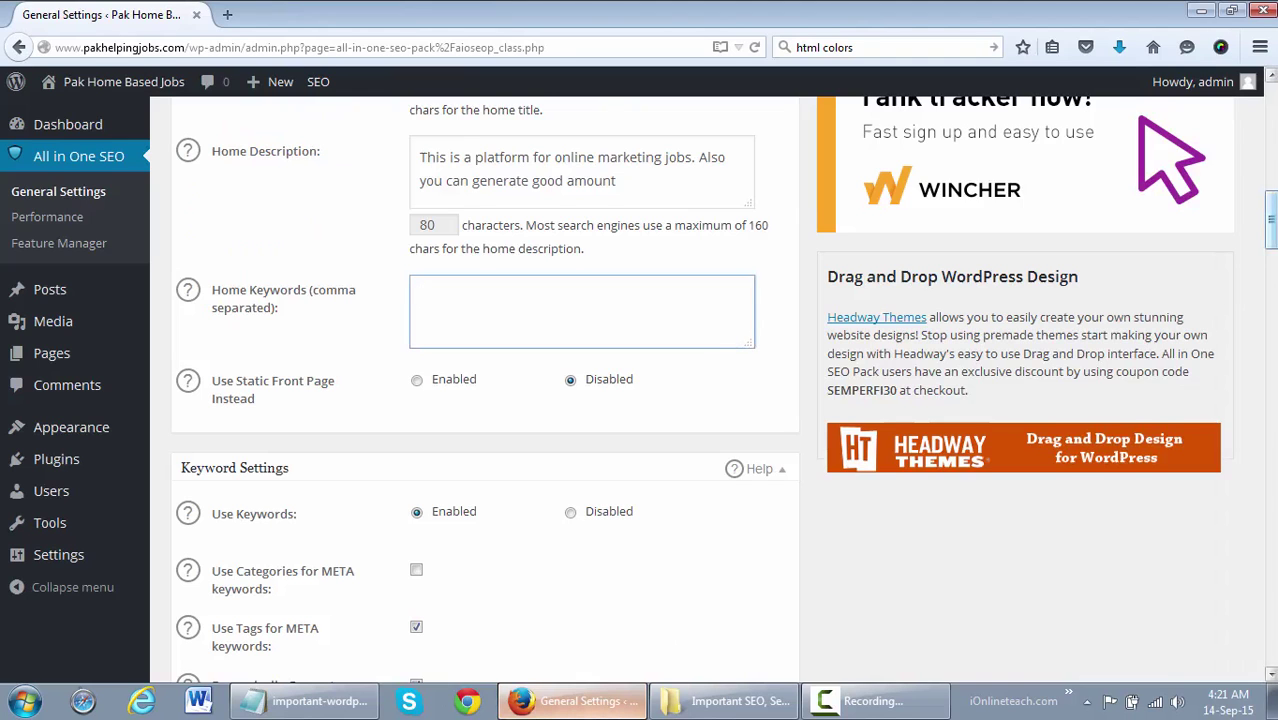
{"action": "scroll", "coordinate": [1269, 220], "scroll_direction": "up", "scroll_amount": 10}
{"action": "scroll", "coordinate": [723, 393], "scroll_direction": "up", "scroll_amount": 1}
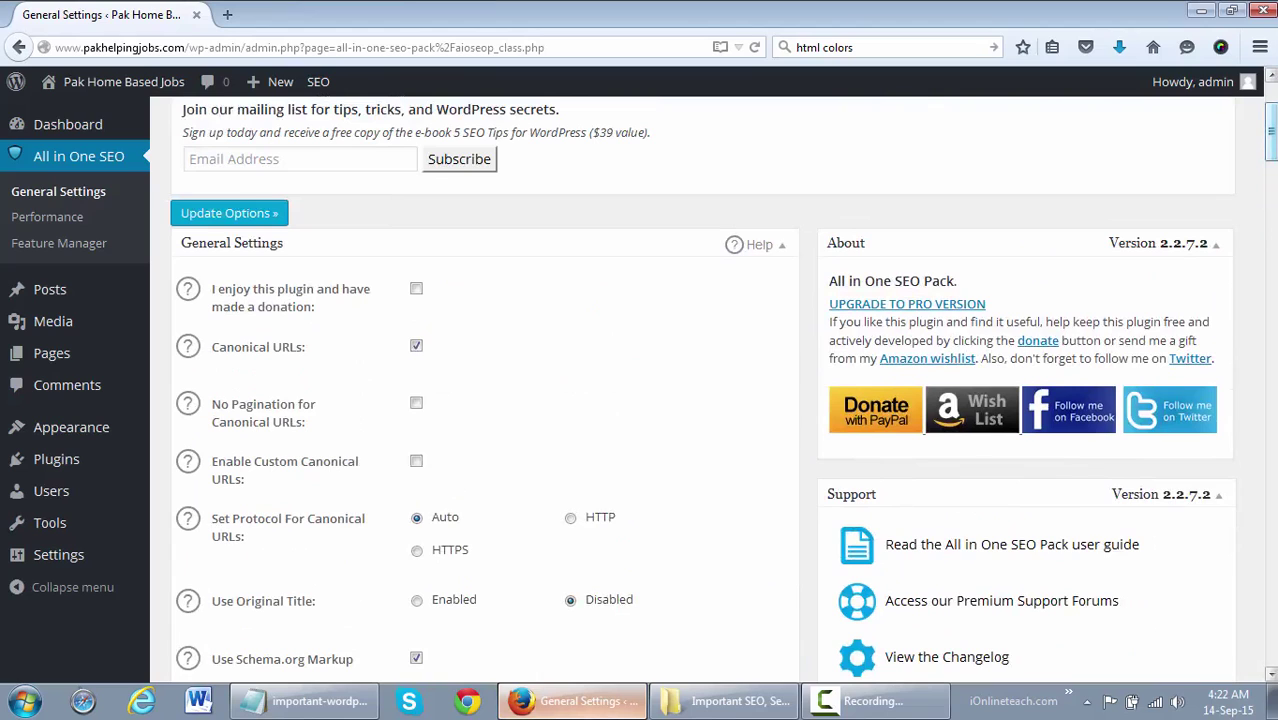
{"action": "scroll", "coordinate": [723, 389], "scroll_direction": "up", "scroll_amount": 4}
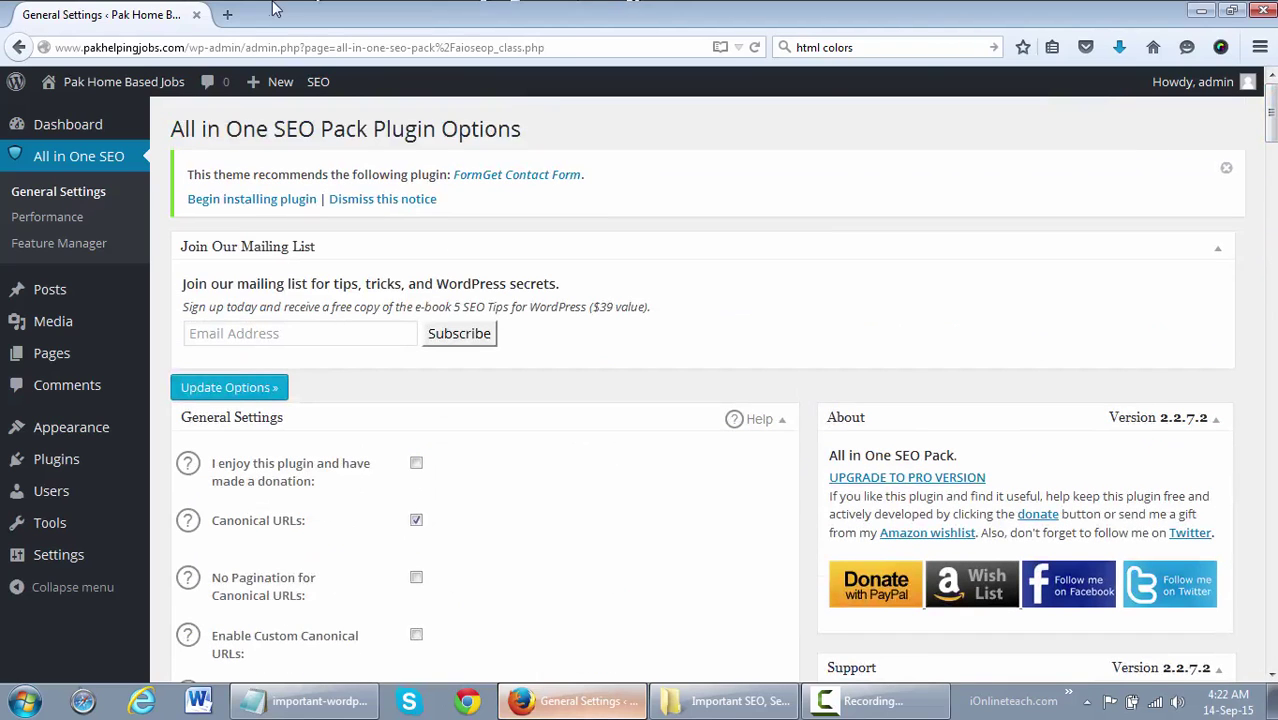
Open google.com in a new browser tab
{"action": "left_click", "coordinate": [227, 12]}
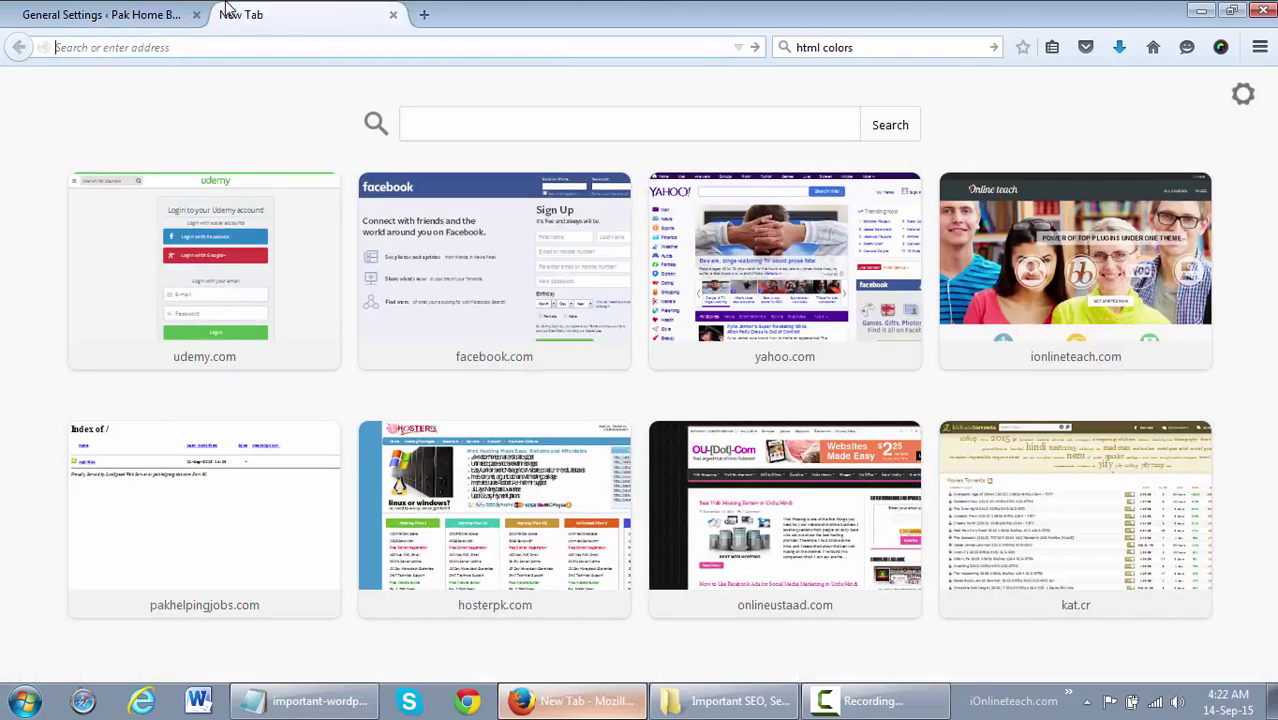
{"action": "type", "text": "google.com/"}
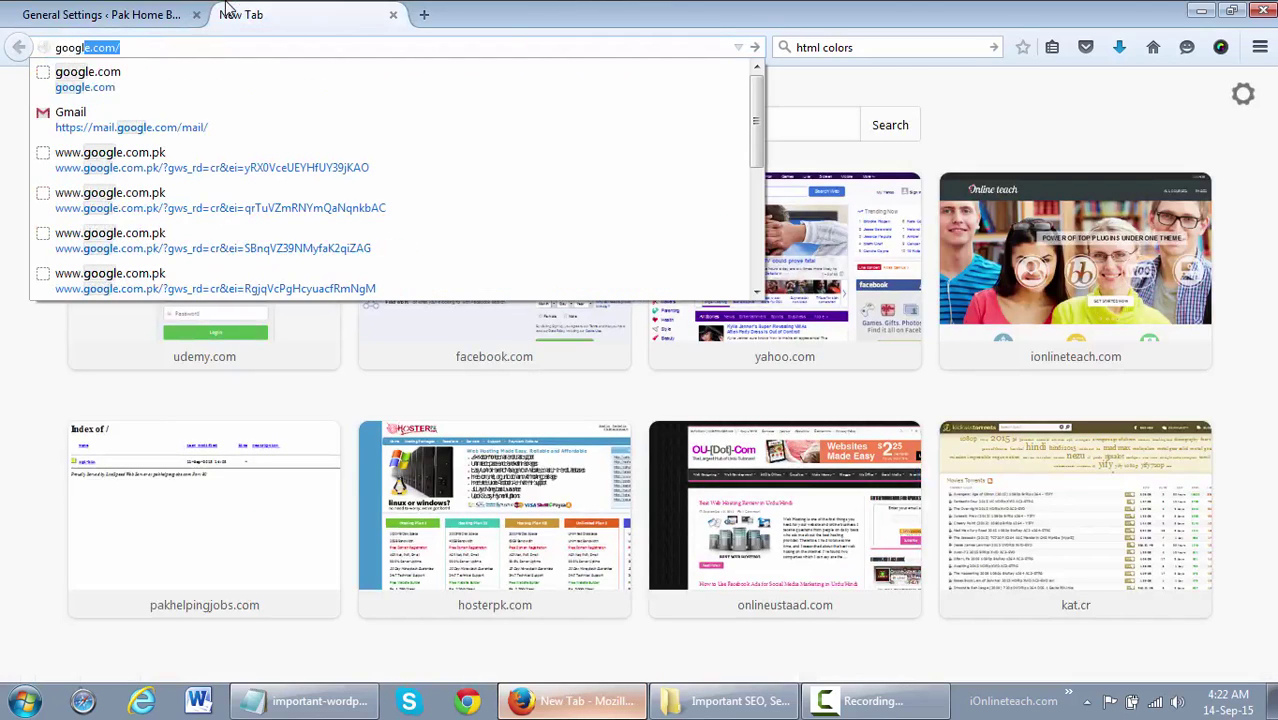
{"action": "key", "text": "Return"}
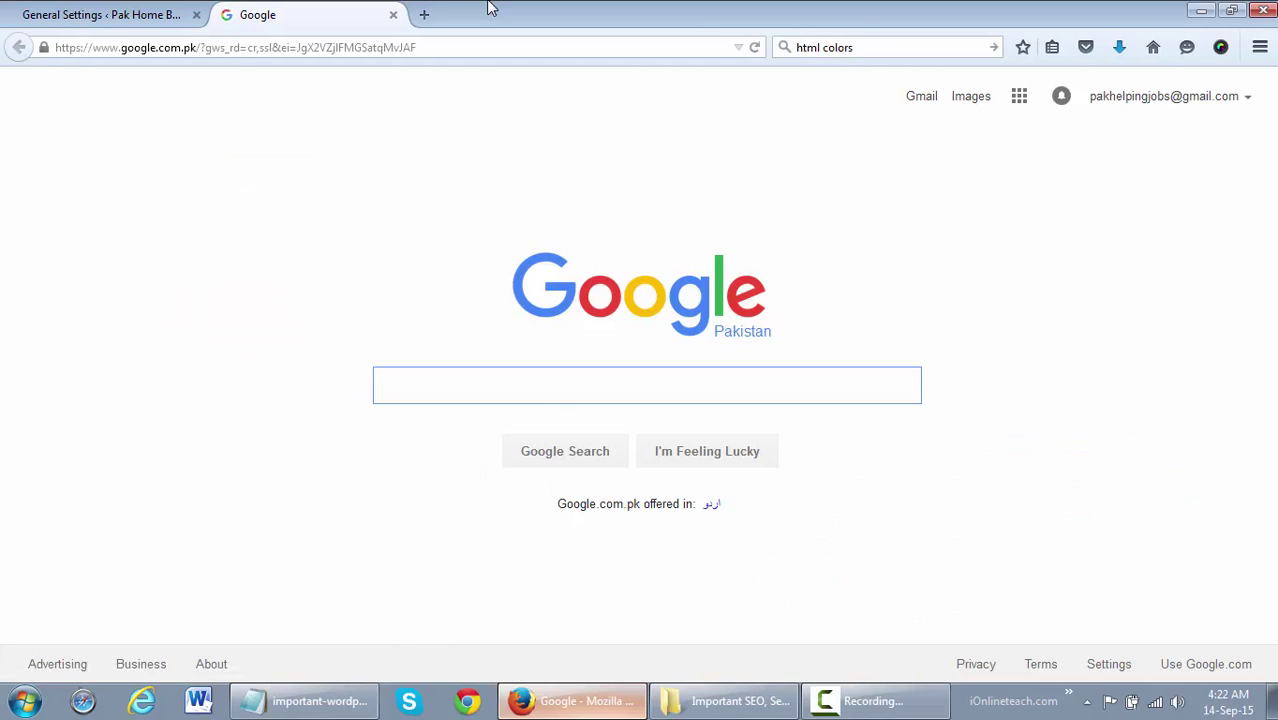
Search Google for "how to use all in one seo pack plugin wordpress" and look through the first page of results
{"action": "type", "text": "how to u"}
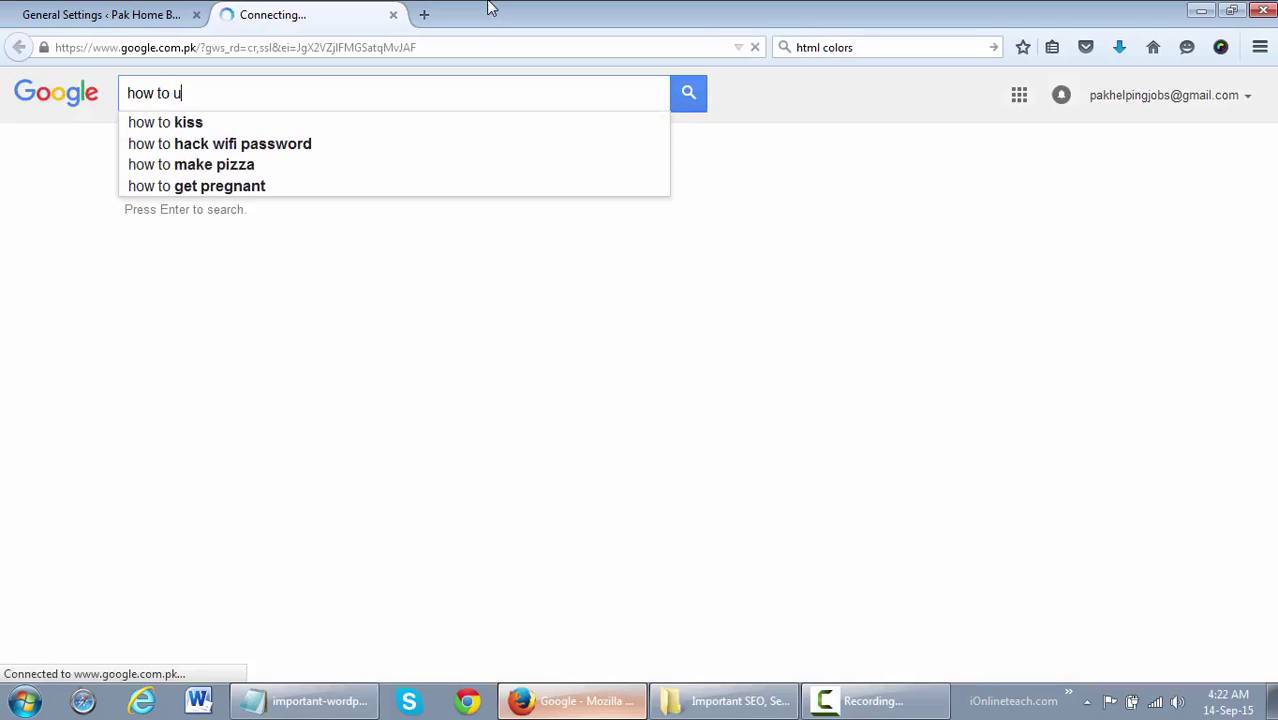
{"action": "type", "text": "se all "}
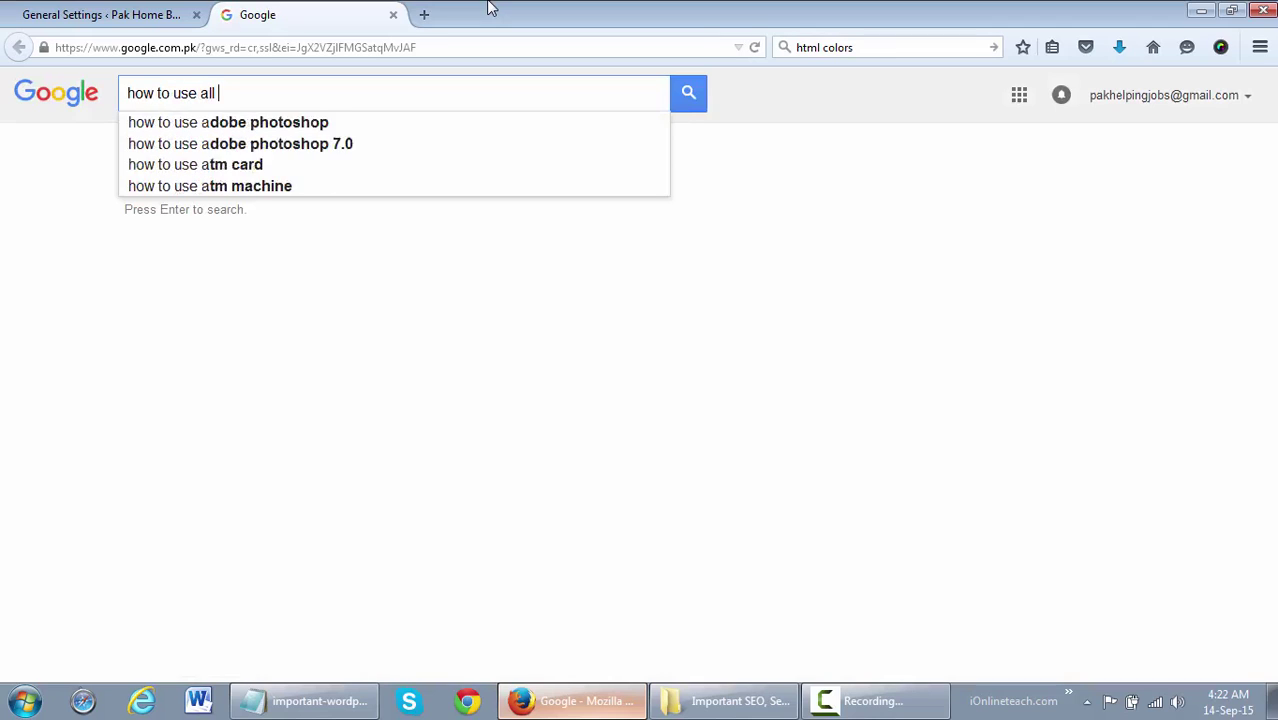
{"action": "type", "text": "in oen"}
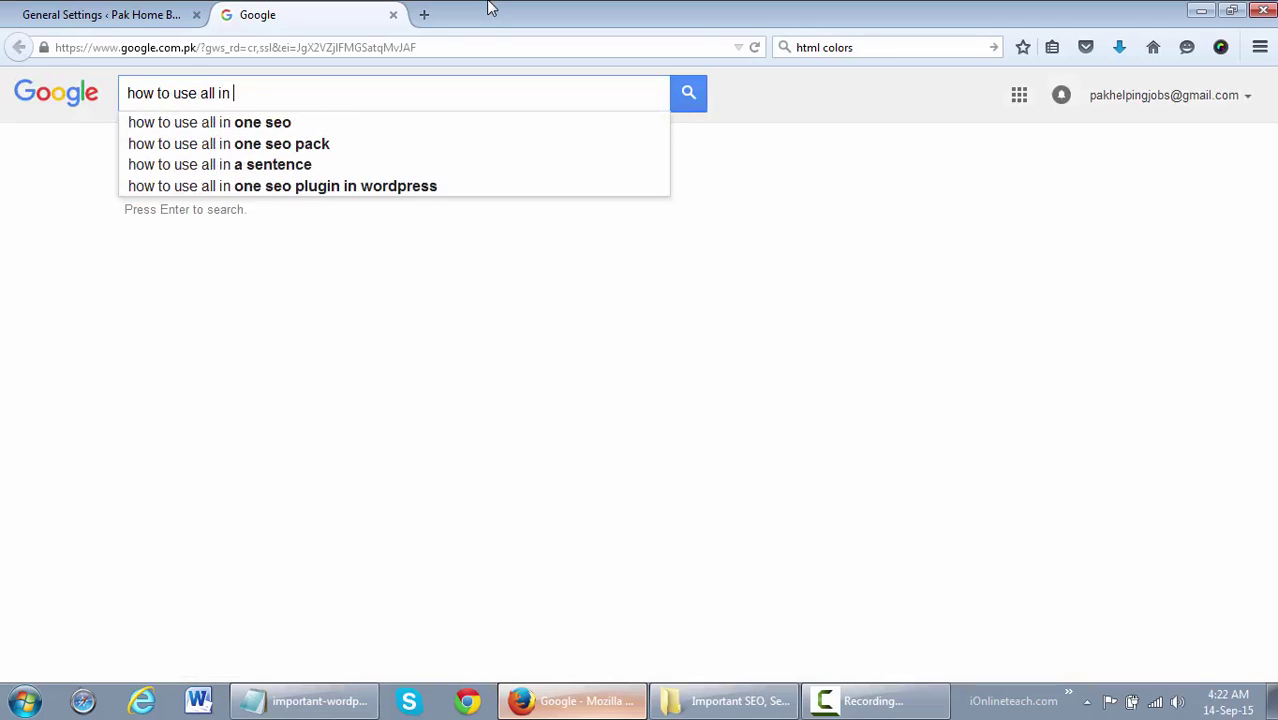
{"action": "key", "text": "BackSpace"}
{"action": "key", "text": "BackSpace"}
{"action": "type", "text": "ne seo "}
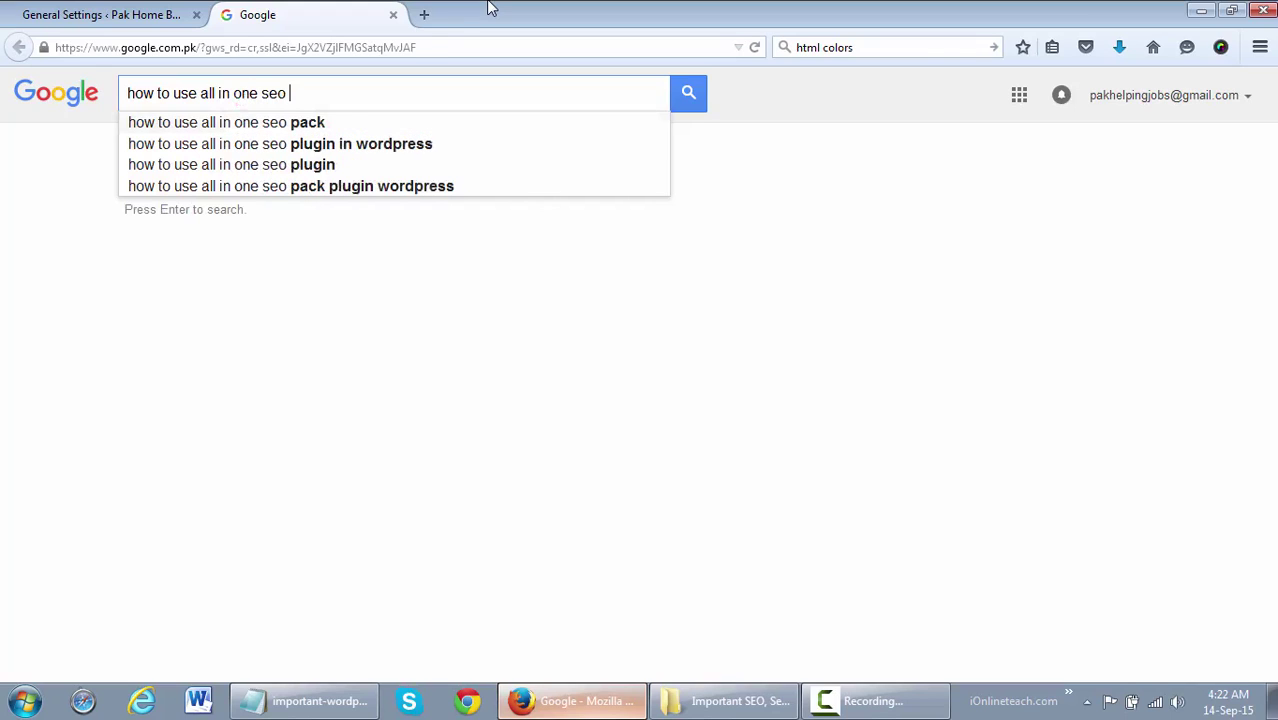
{"action": "type", "text": "pack"}
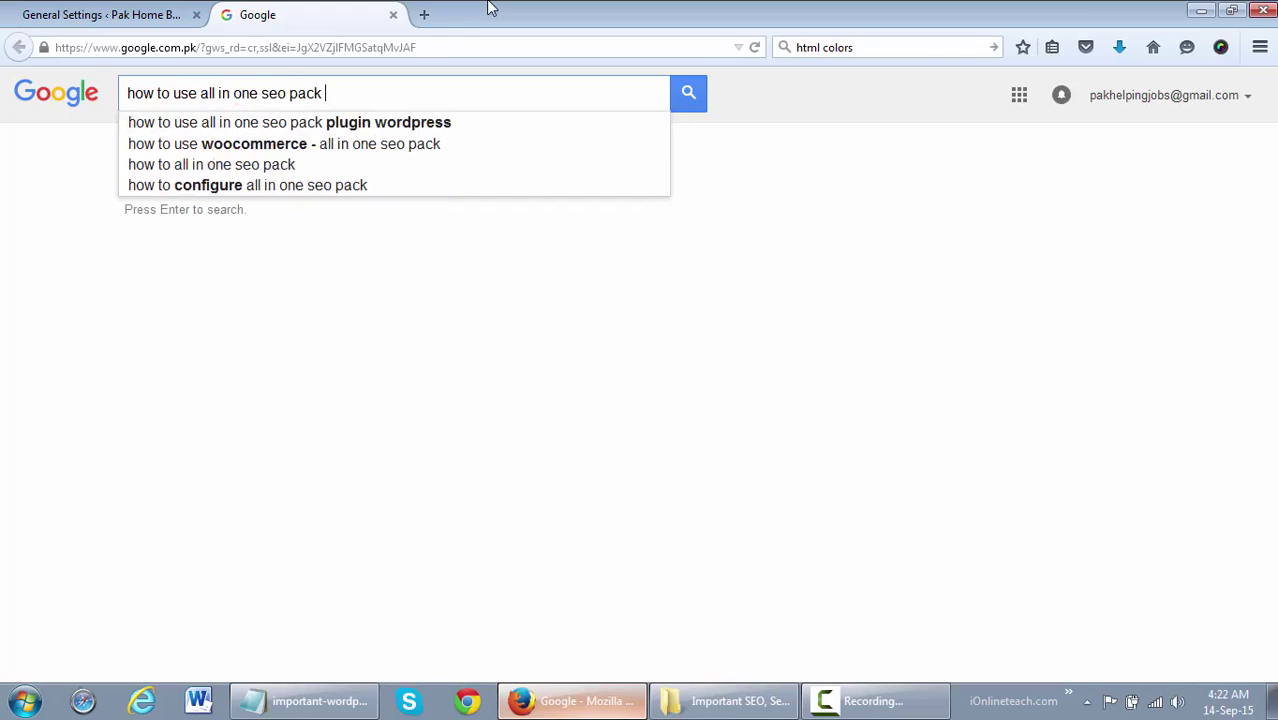
{"action": "key", "text": "Down"}
{"action": "key", "text": "Return"}
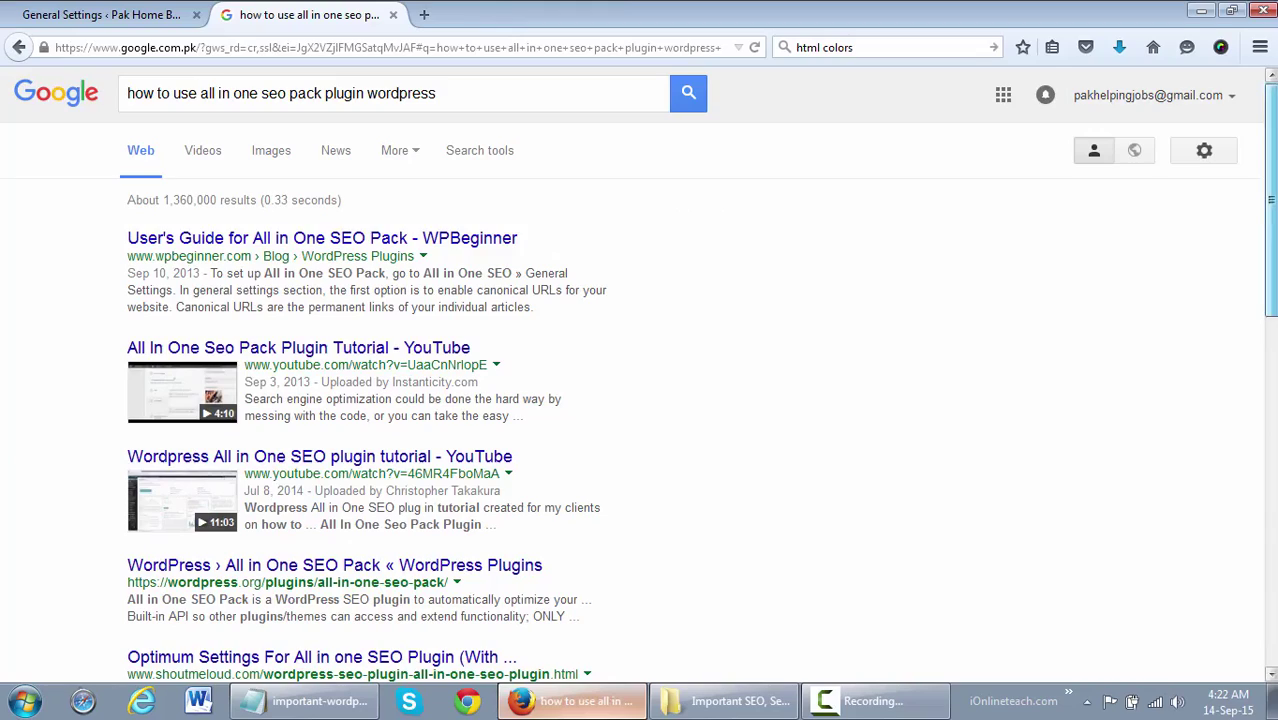
{"action": "scroll", "coordinate": [638, 373], "scroll_direction": "down", "scroll_amount": 1}
{"action": "scroll", "coordinate": [638, 376], "scroll_direction": "down", "scroll_amount": 1}
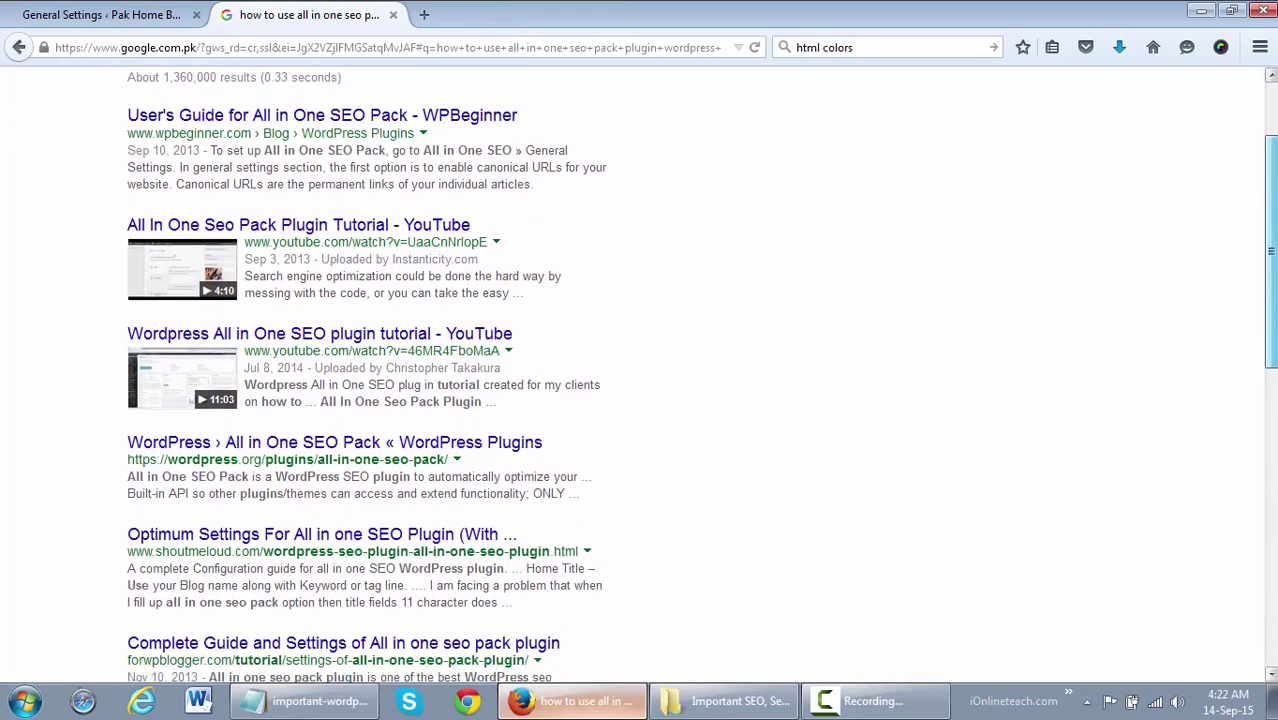
{"action": "scroll", "coordinate": [640, 376], "scroll_direction": "down", "scroll_amount": 8}
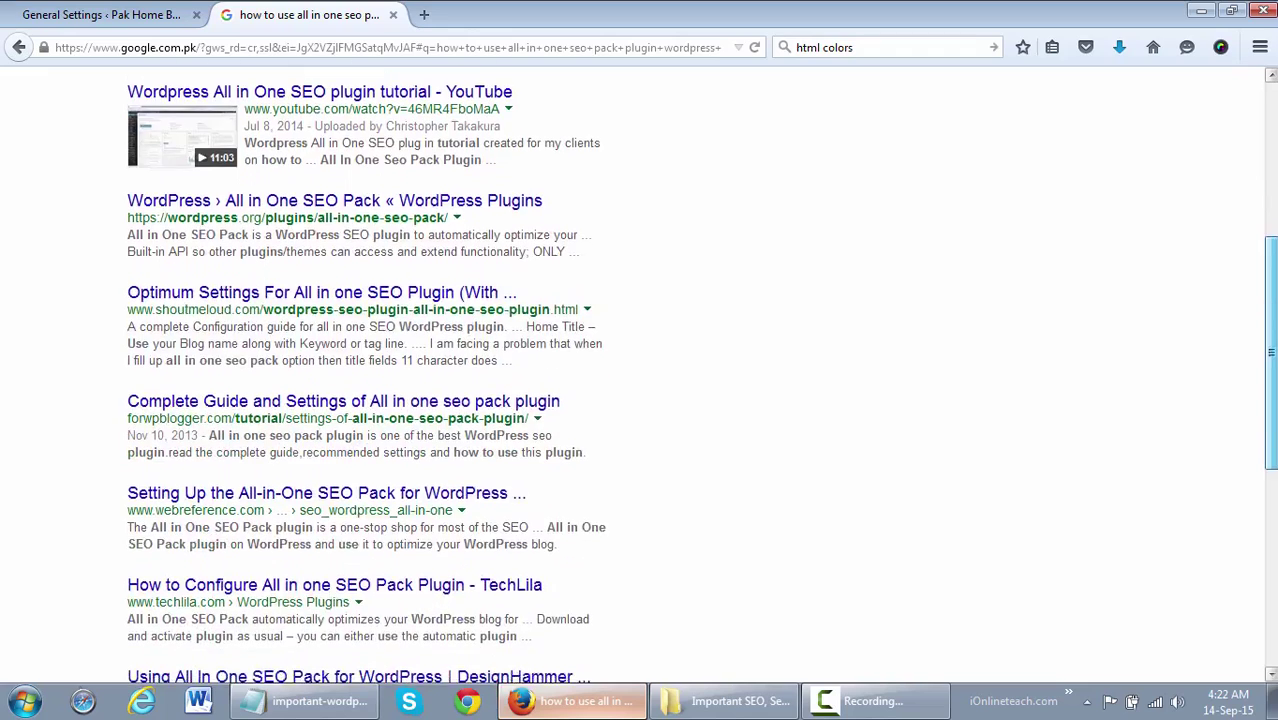
{"action": "scroll", "coordinate": [640, 376], "scroll_direction": "down", "scroll_amount": 2}
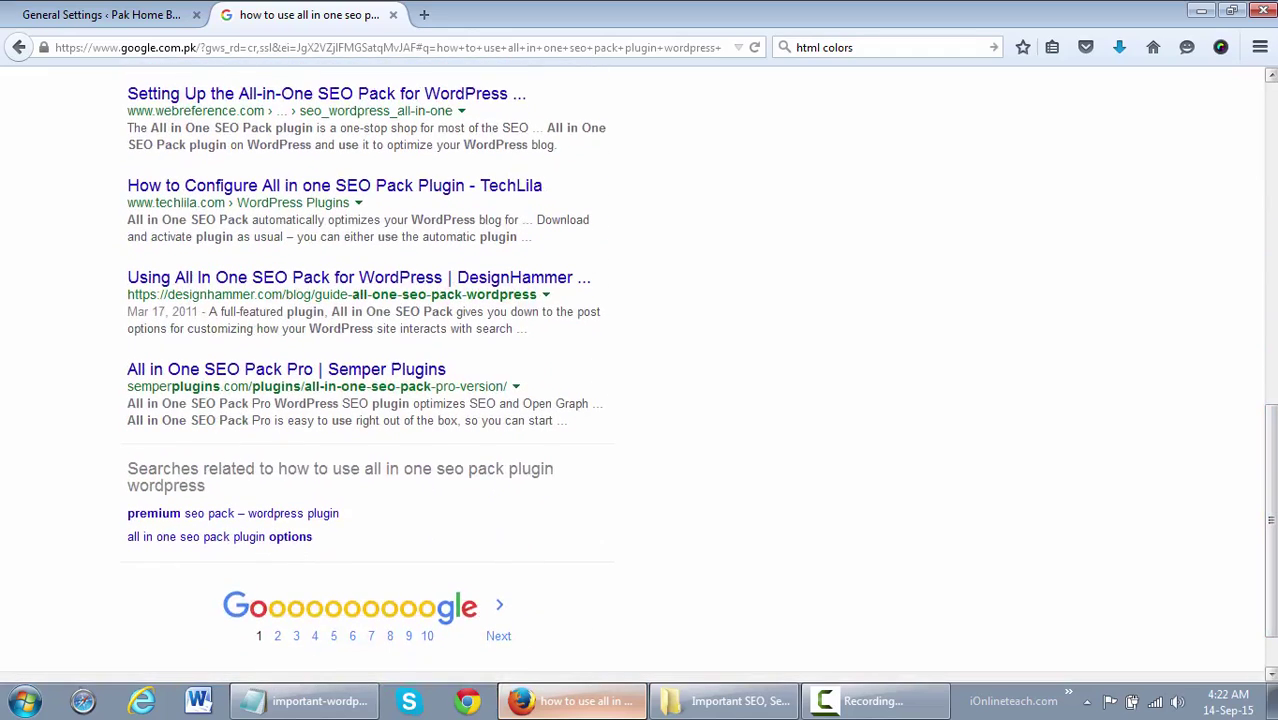
Switch to the plugin list in Notepad and clear the highlight on All in One SEO Pack
{"action": "left_click", "coordinate": [305, 701]}
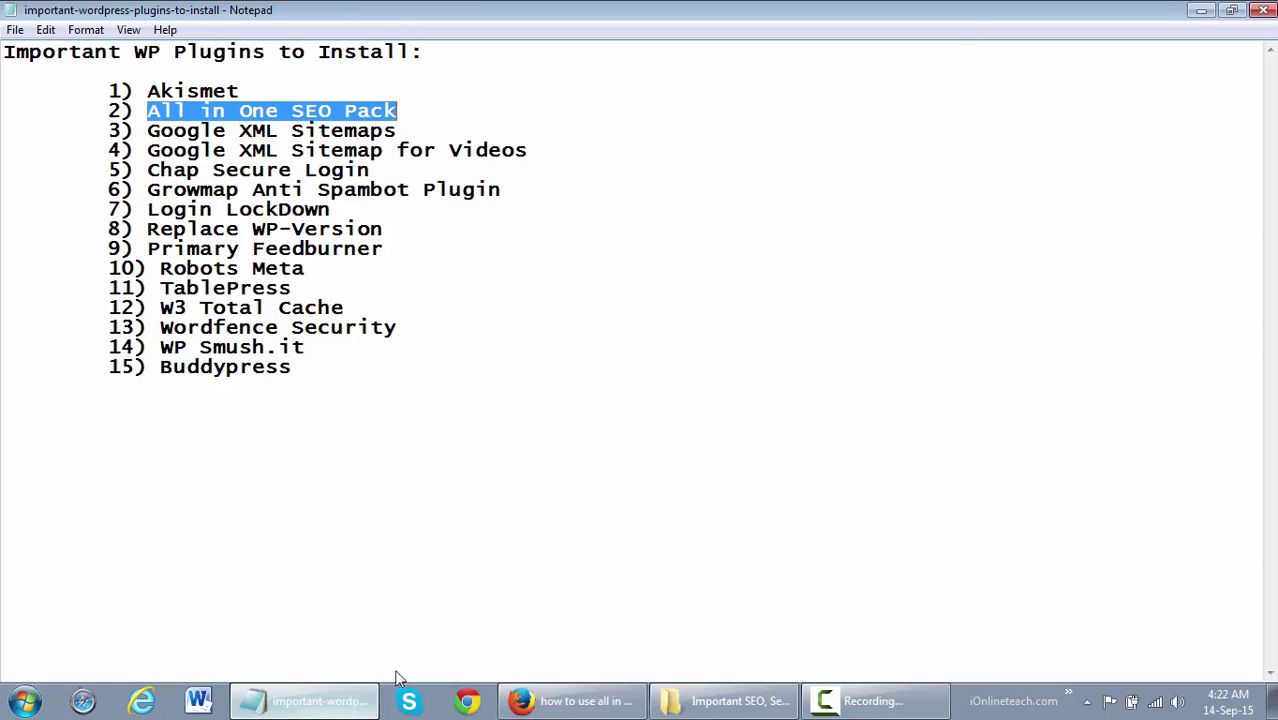
{"action": "left_click", "coordinate": [797, 410]}
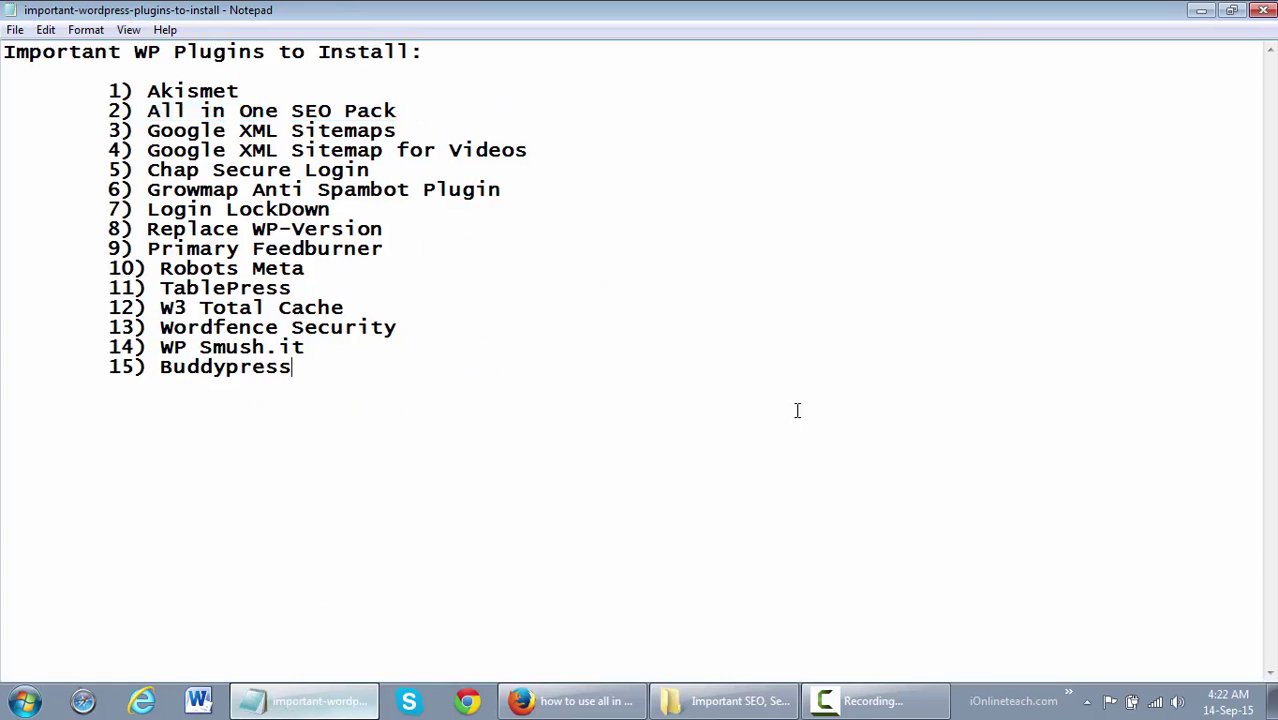